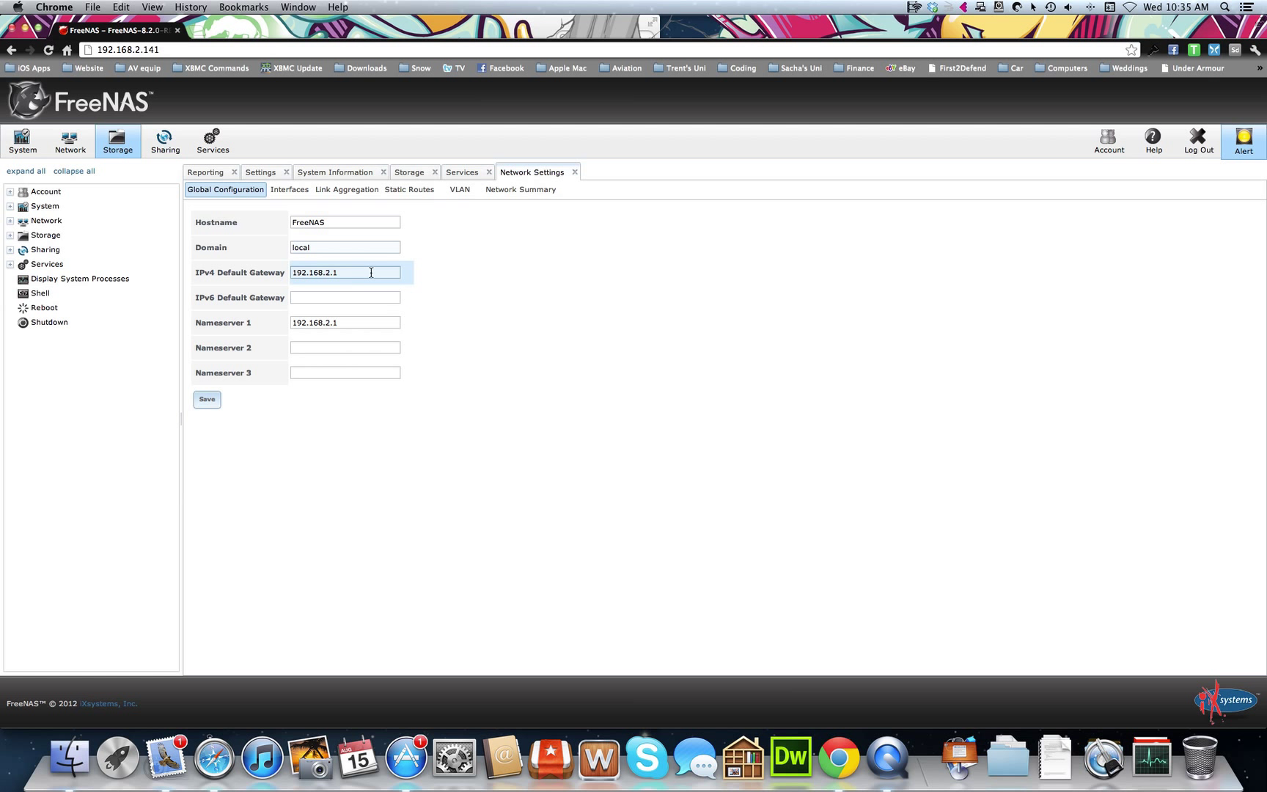
Check the gateway and nameserver settings, ping google.com from the NAS shell, and review service states
left_click(344, 273)
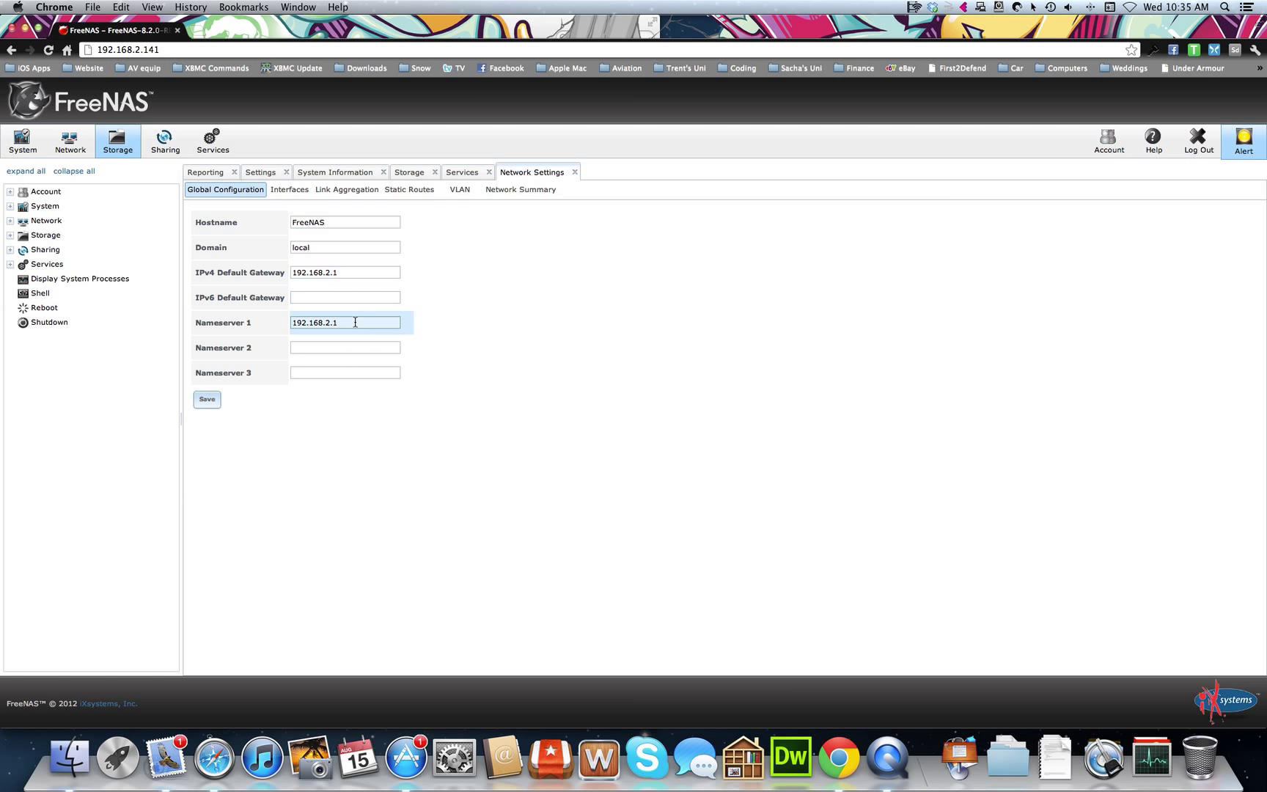
mouse_move(355, 323)
left_mouse_down()
mouse_move(288, 318)
mouse_move(330, 326)
left_mouse_up()
left_click(330, 326)
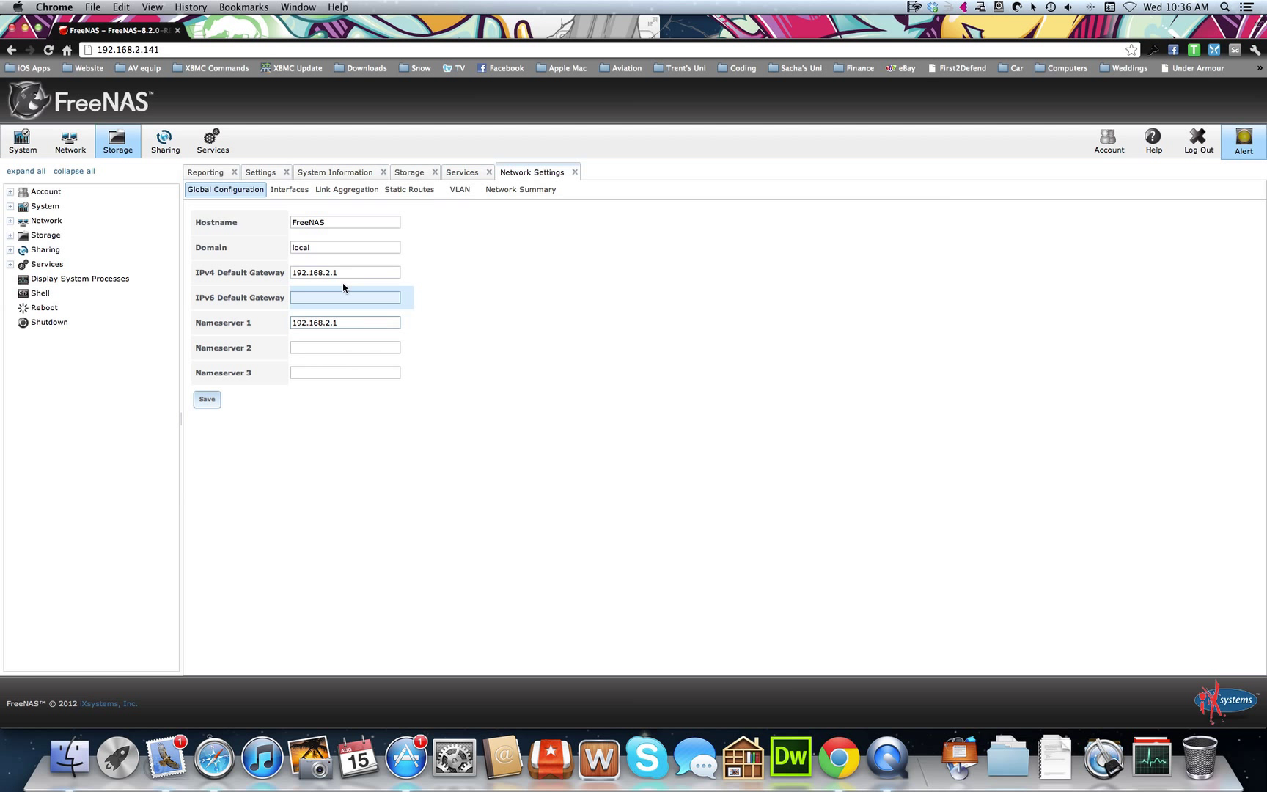
left_click(105, 294)
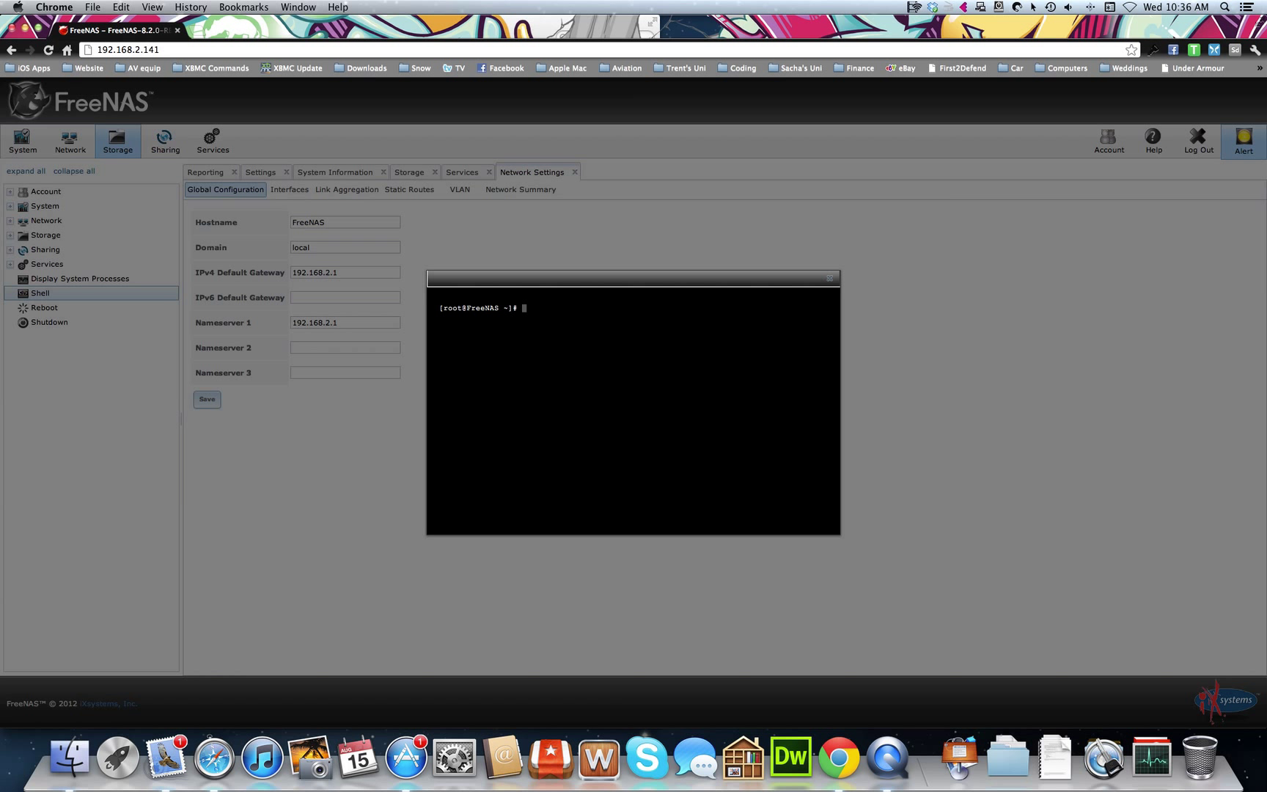
type("ping google.com")
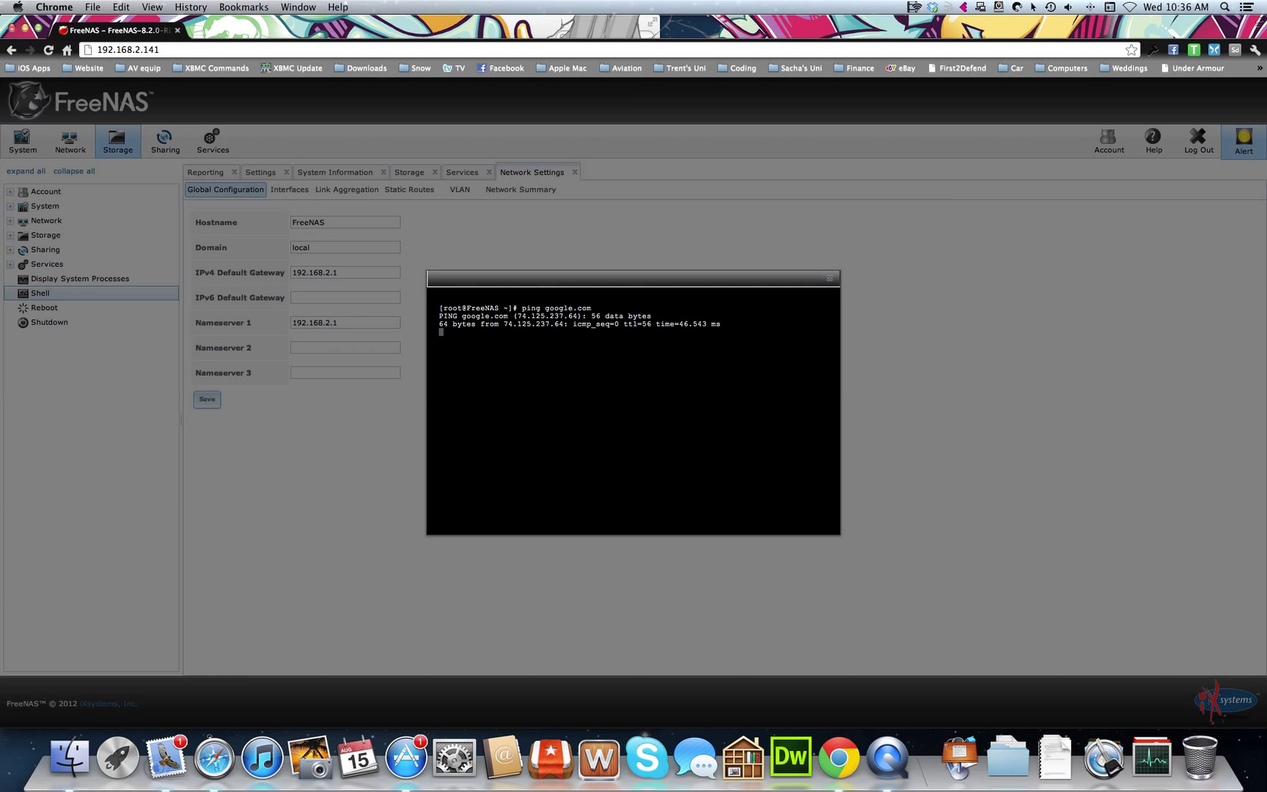
left_click(831, 280)
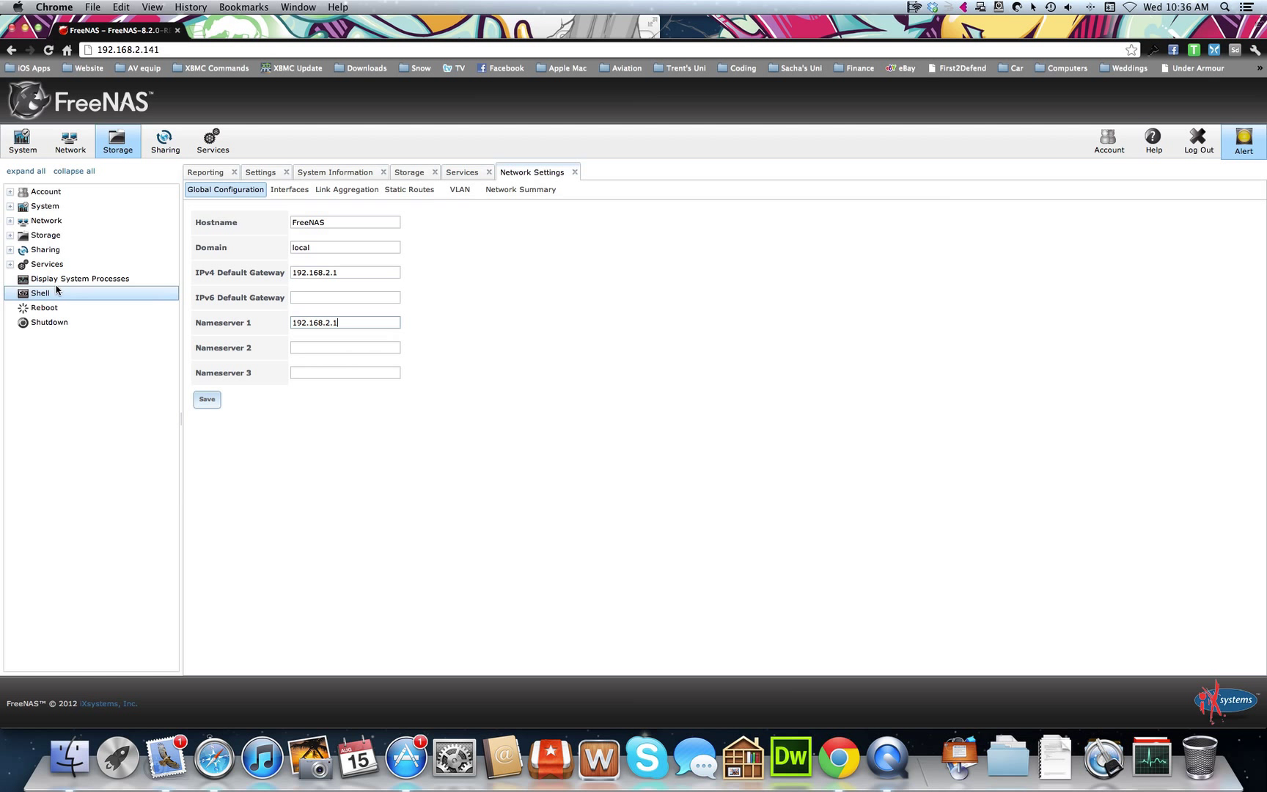
left_click(45, 264)
left_click(109, 282)
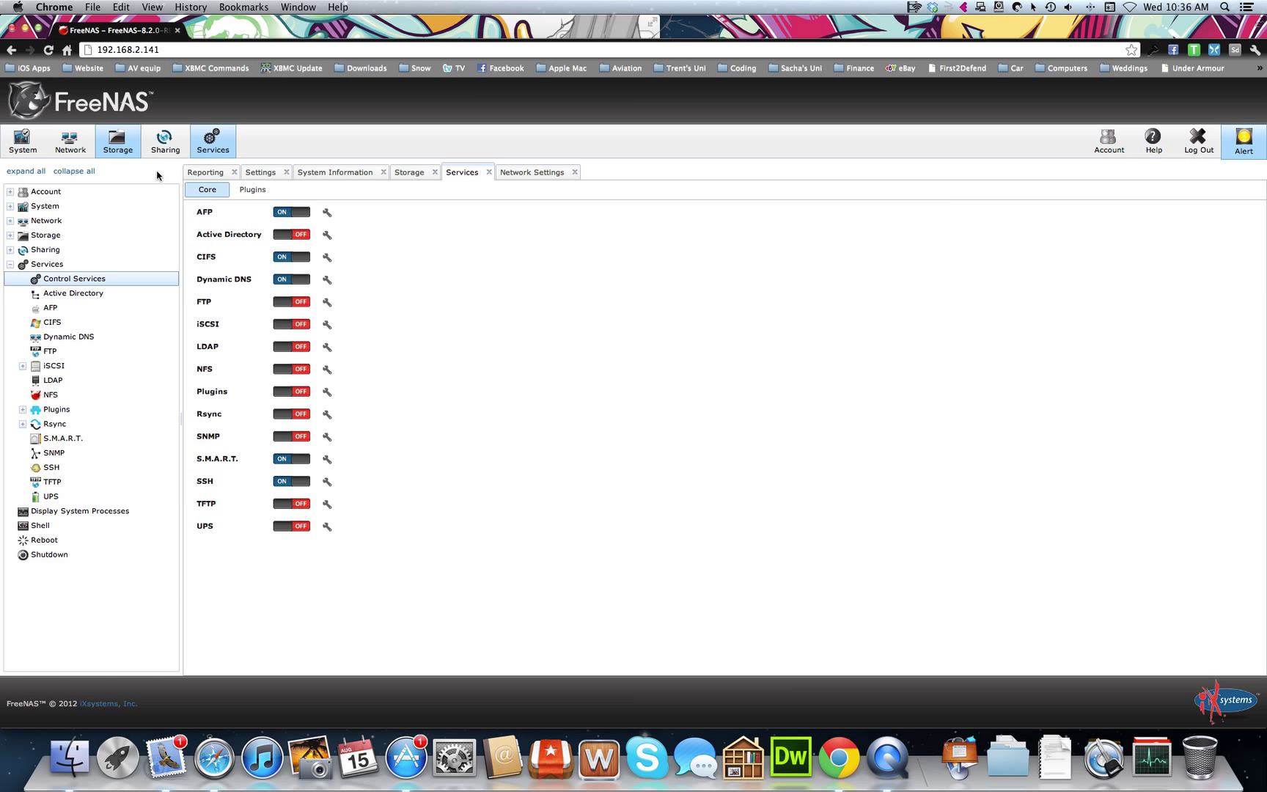
In Volume Manager, build a ZFS volume named tank on disk da1
left_click(37, 236)
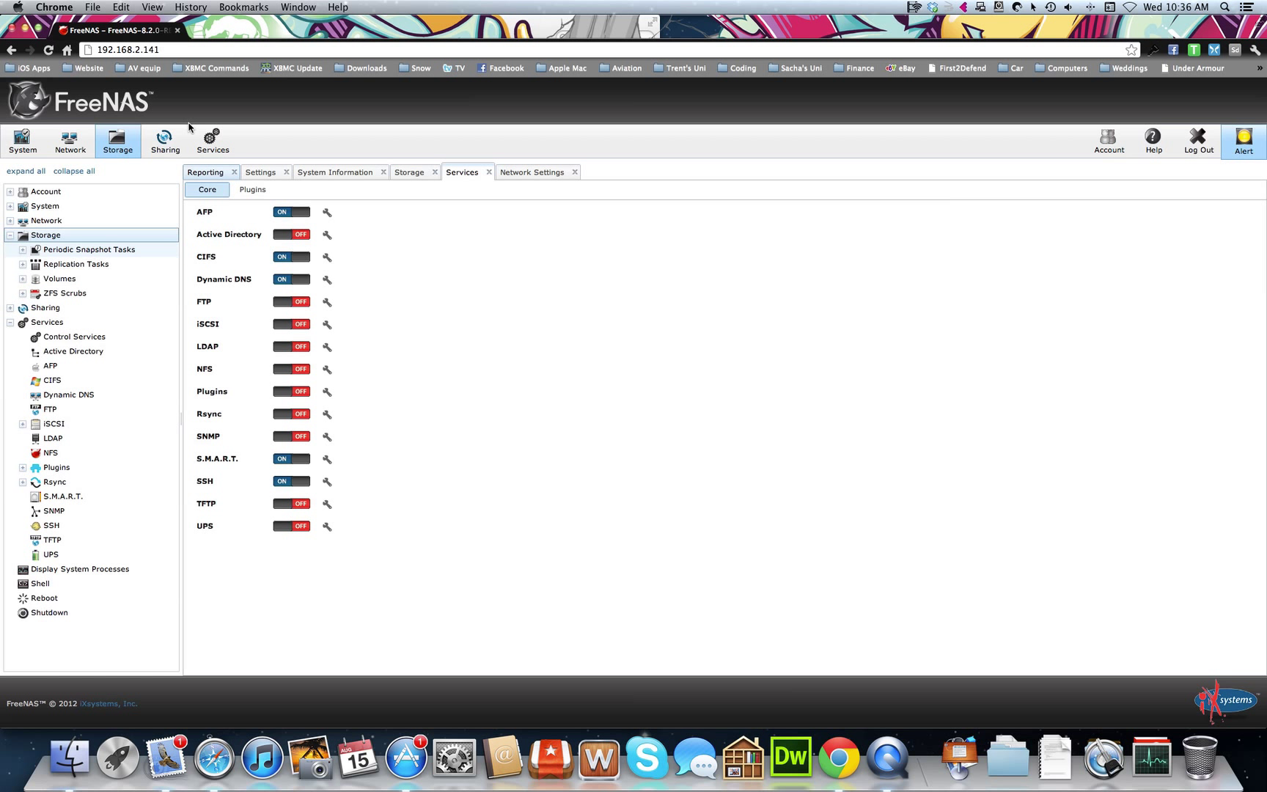
key("super+Tab")
left_click(121, 146)
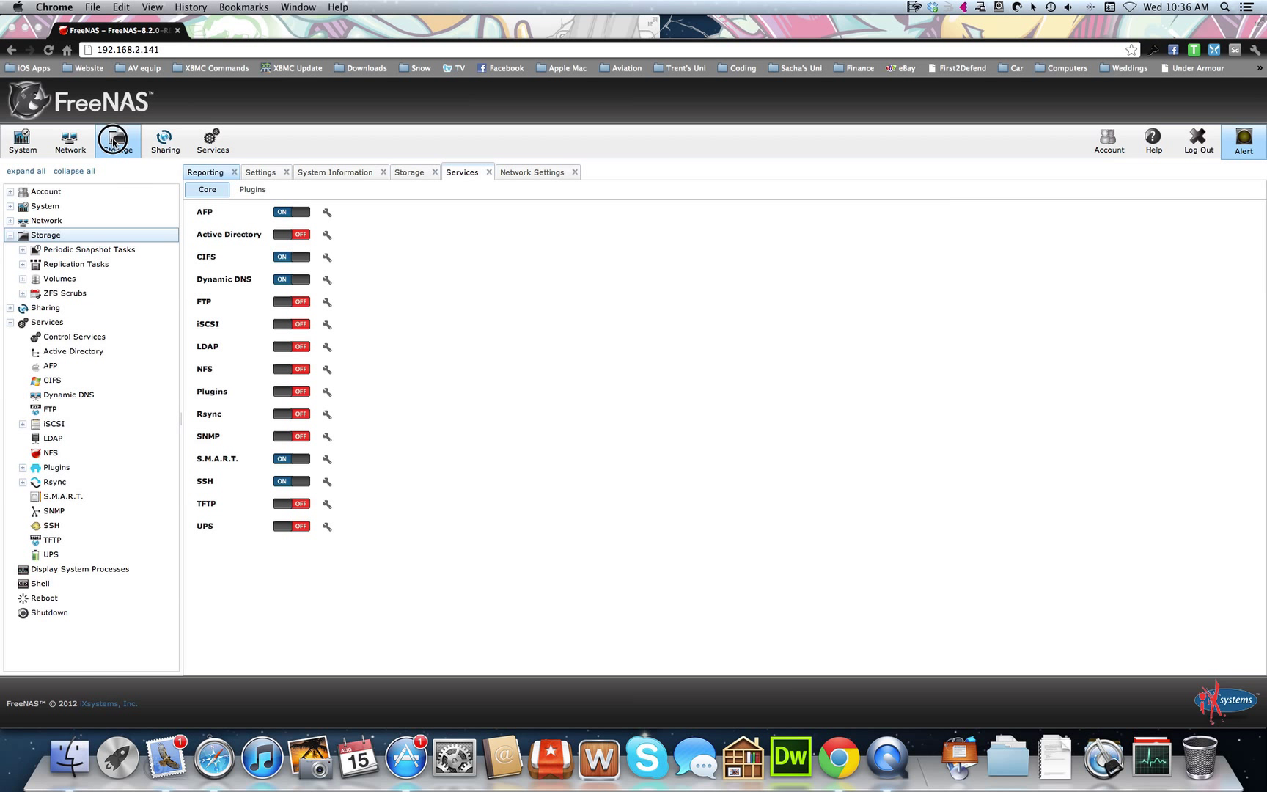
left_click(117, 143)
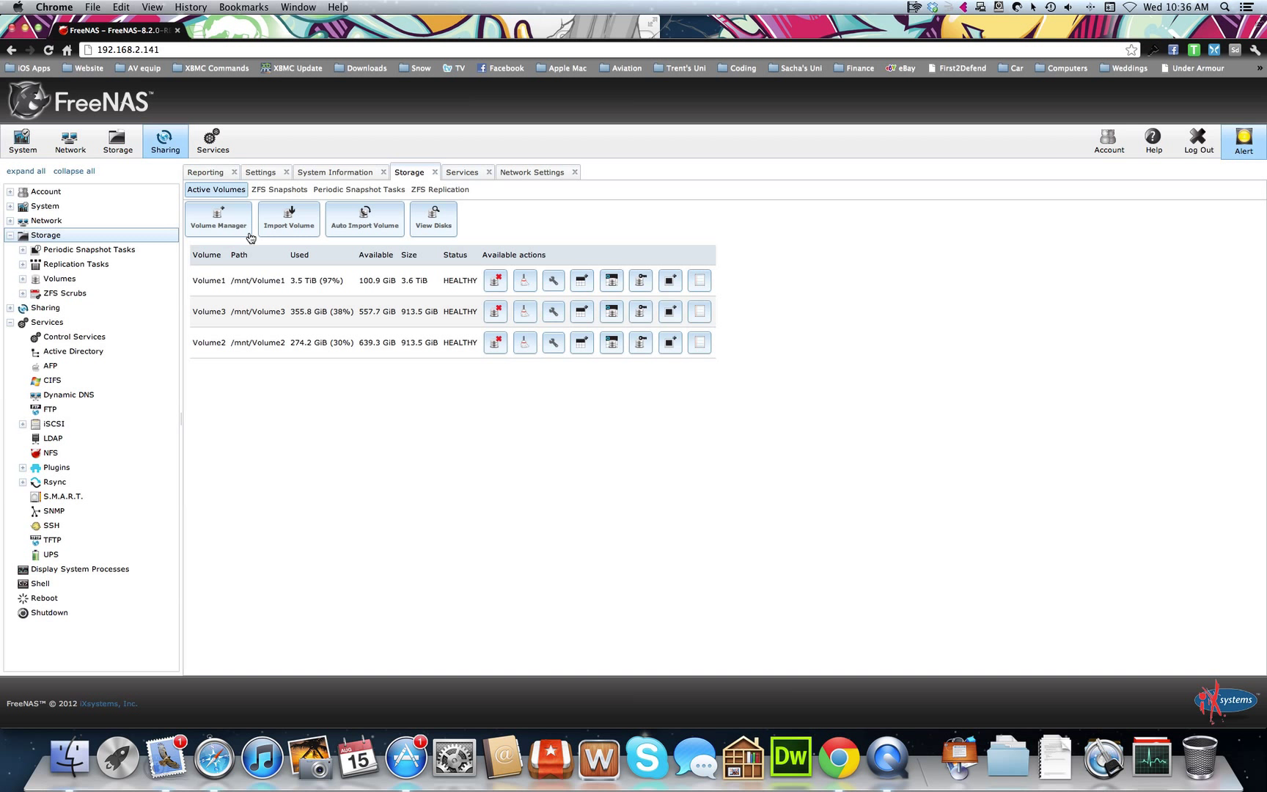
left_click(224, 223)
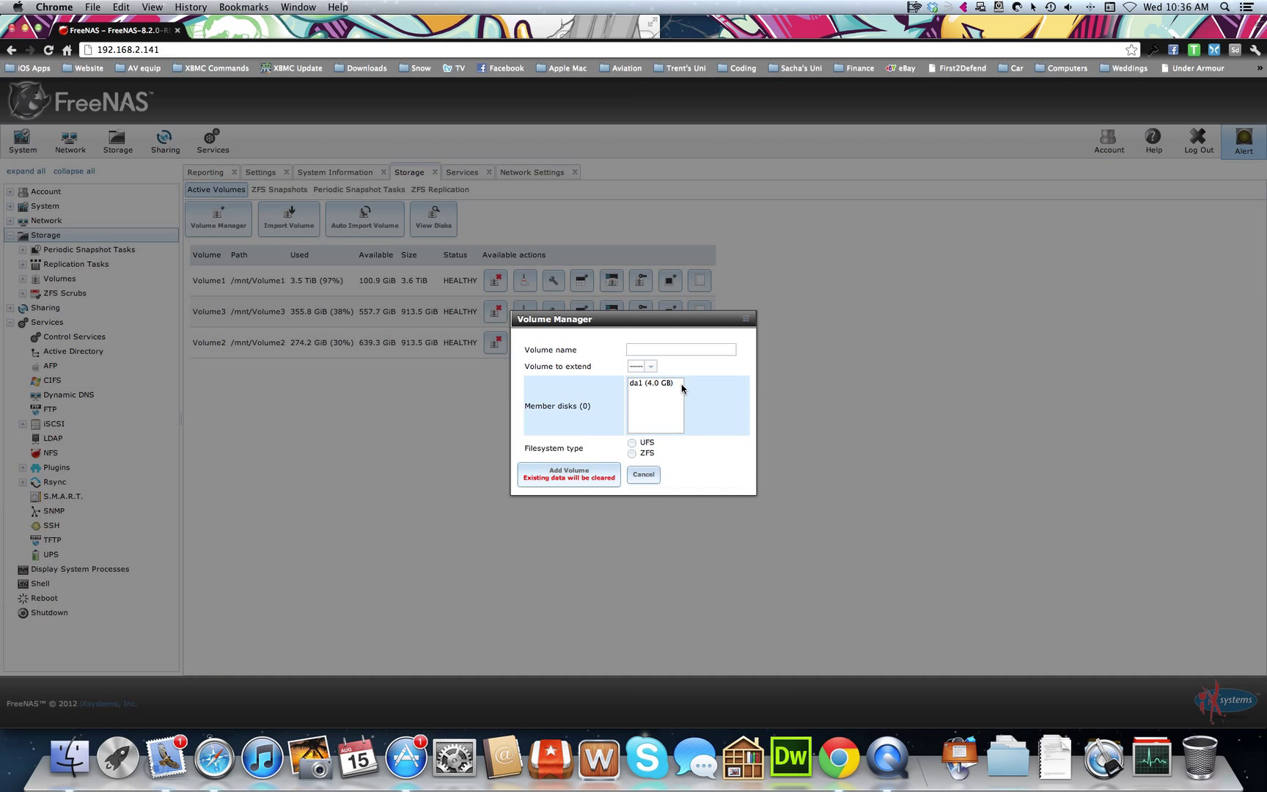
left_click(671, 386)
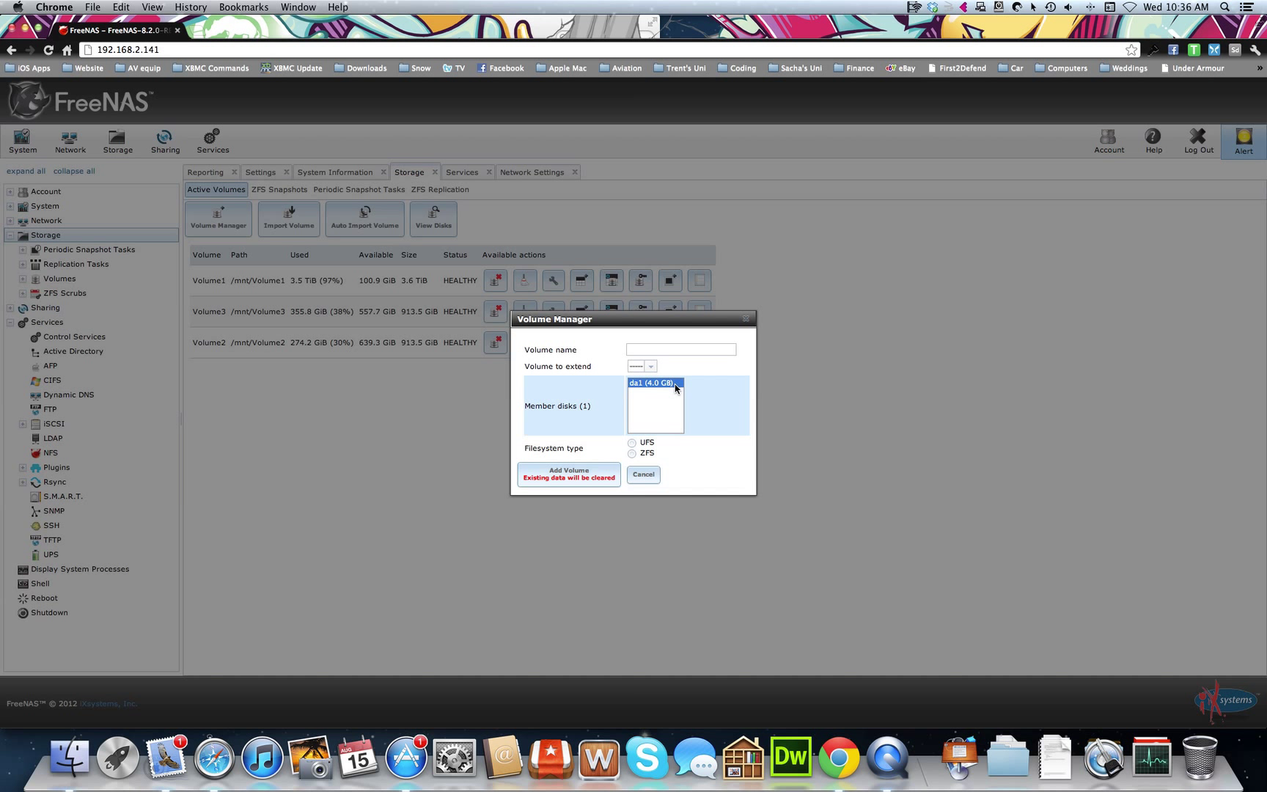
left_click(664, 350)
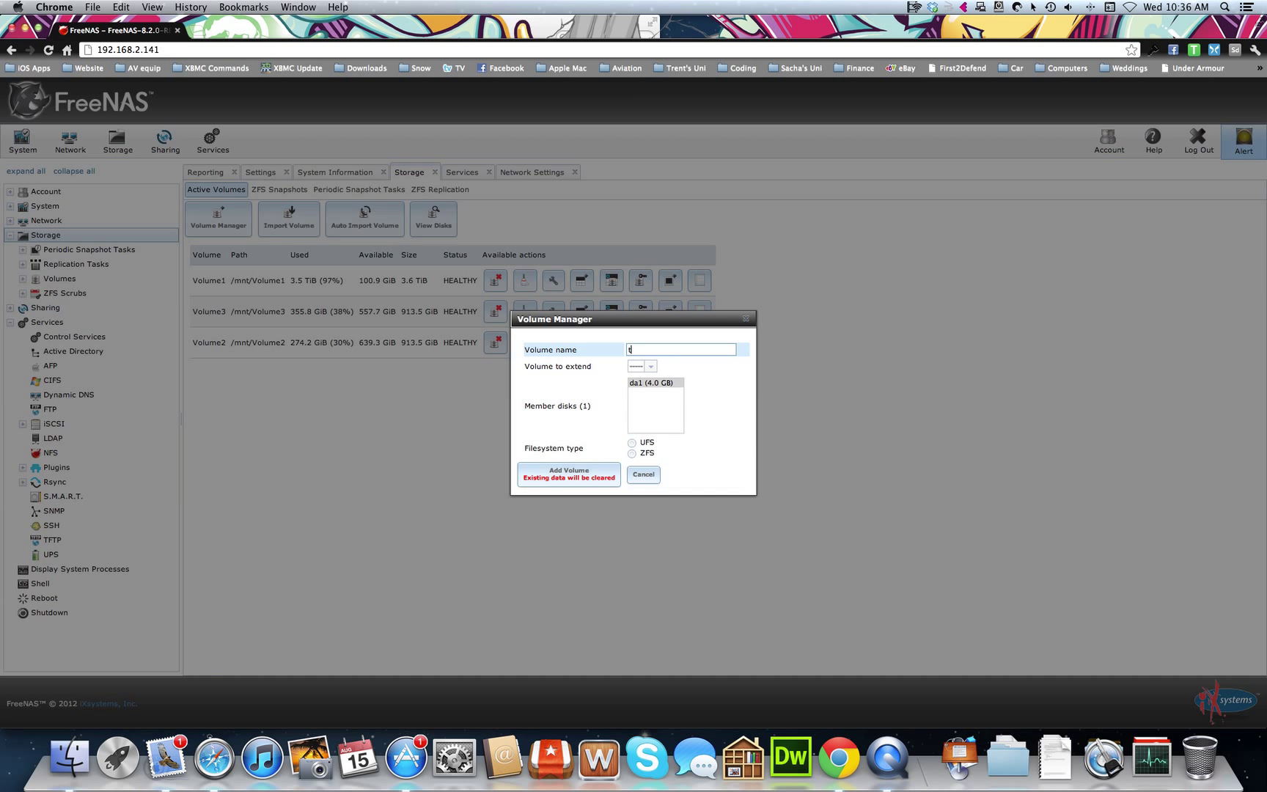
left_click(632, 454)
left_click(575, 493)
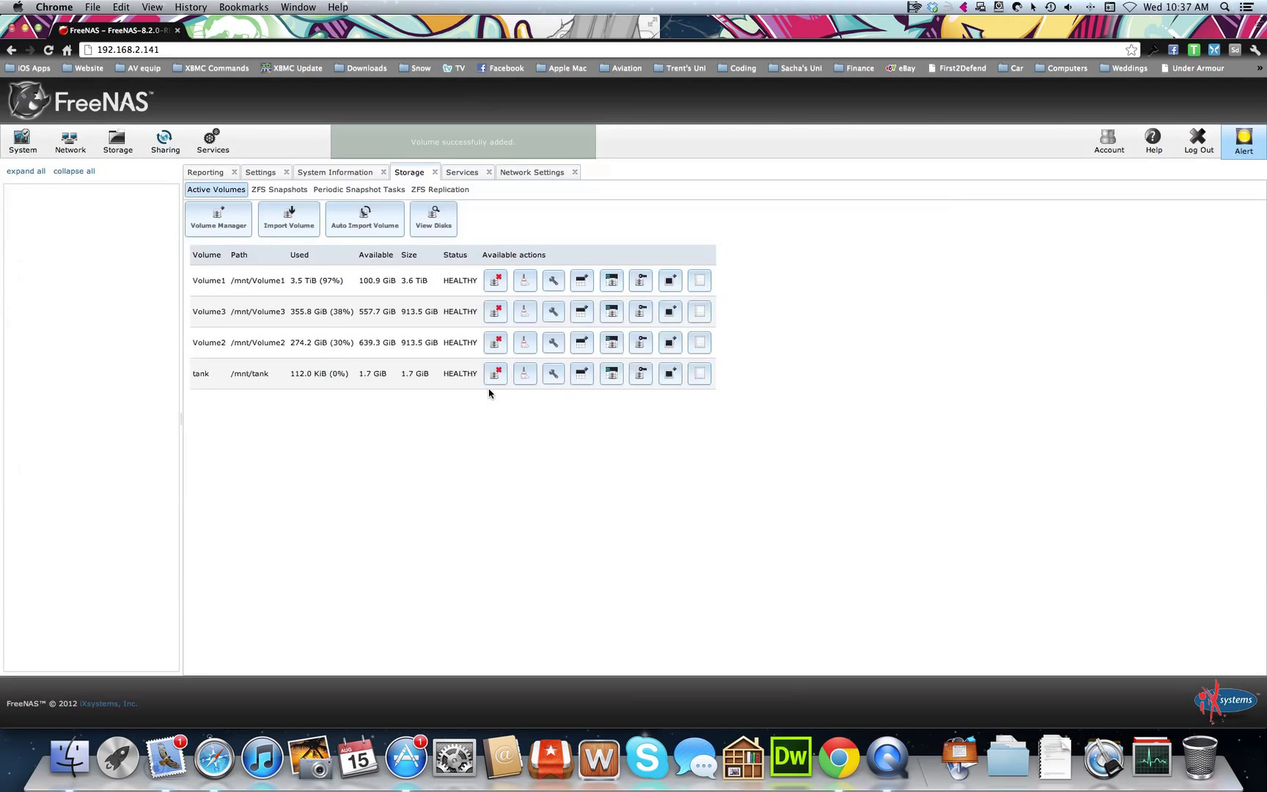
Create the Jail and Plugins ZFS datasets inside tank
left_click(585, 376)
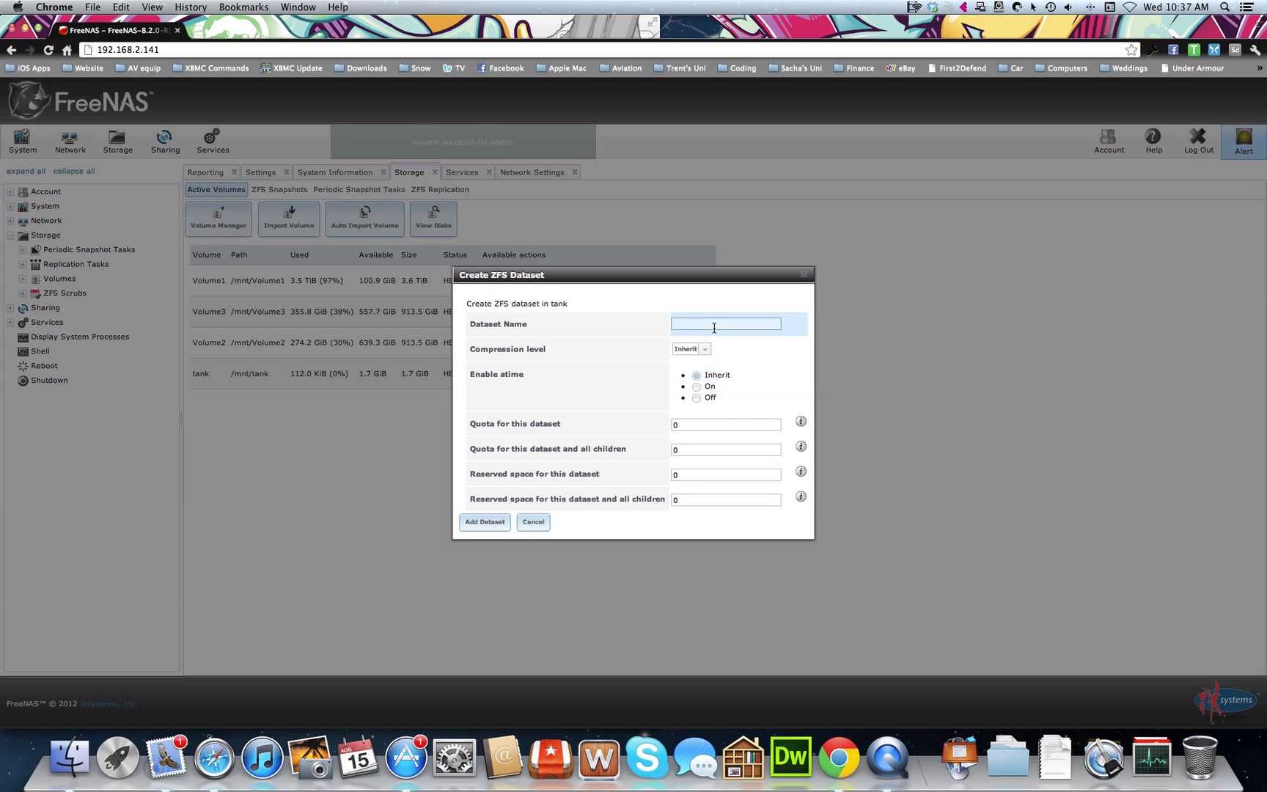
left_click(715, 325)
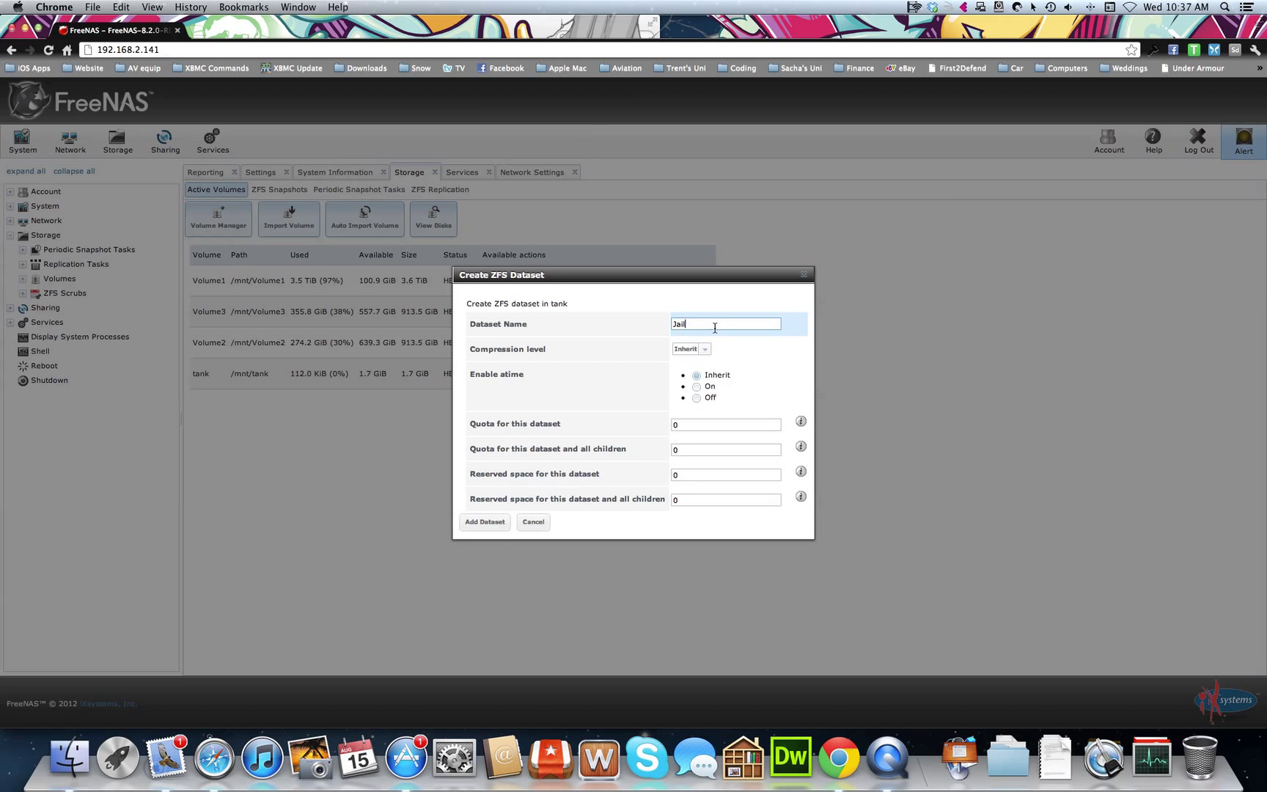
key("Return")
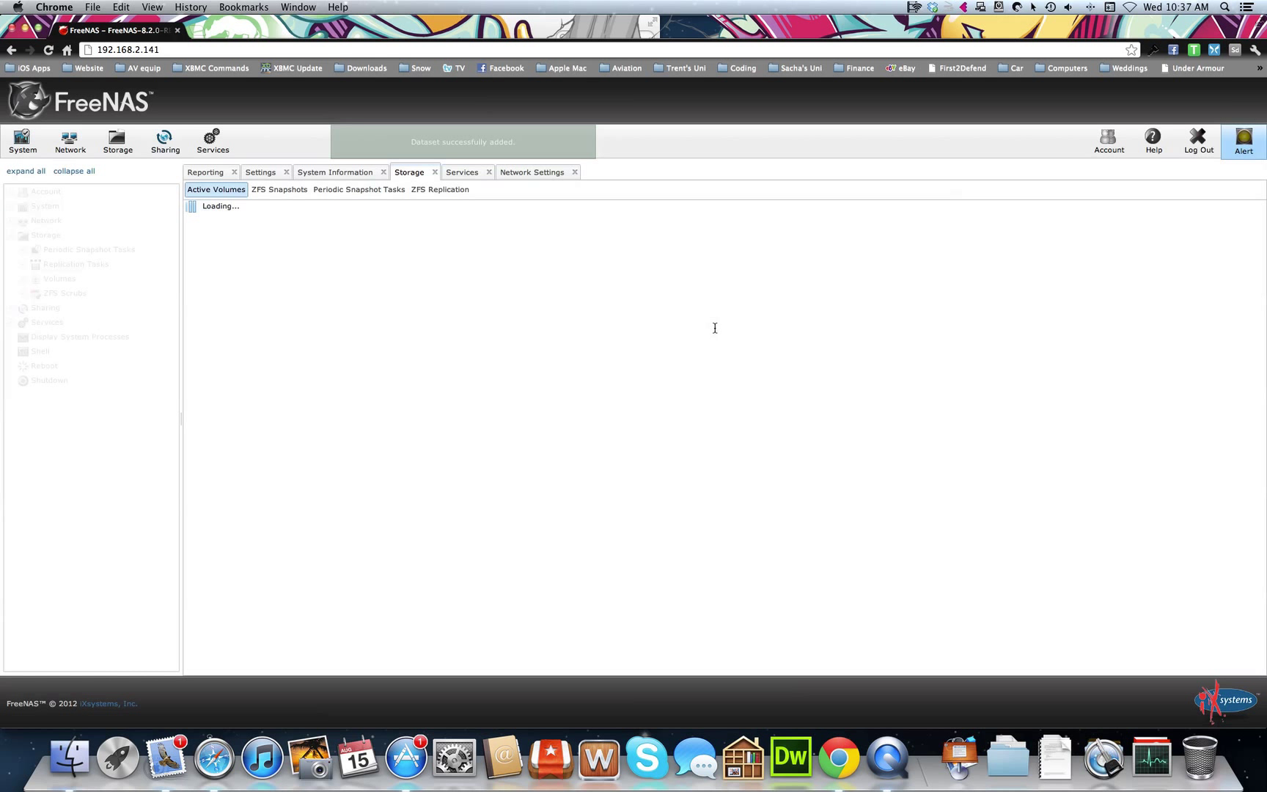
left_click(642, 368)
left_click(689, 325)
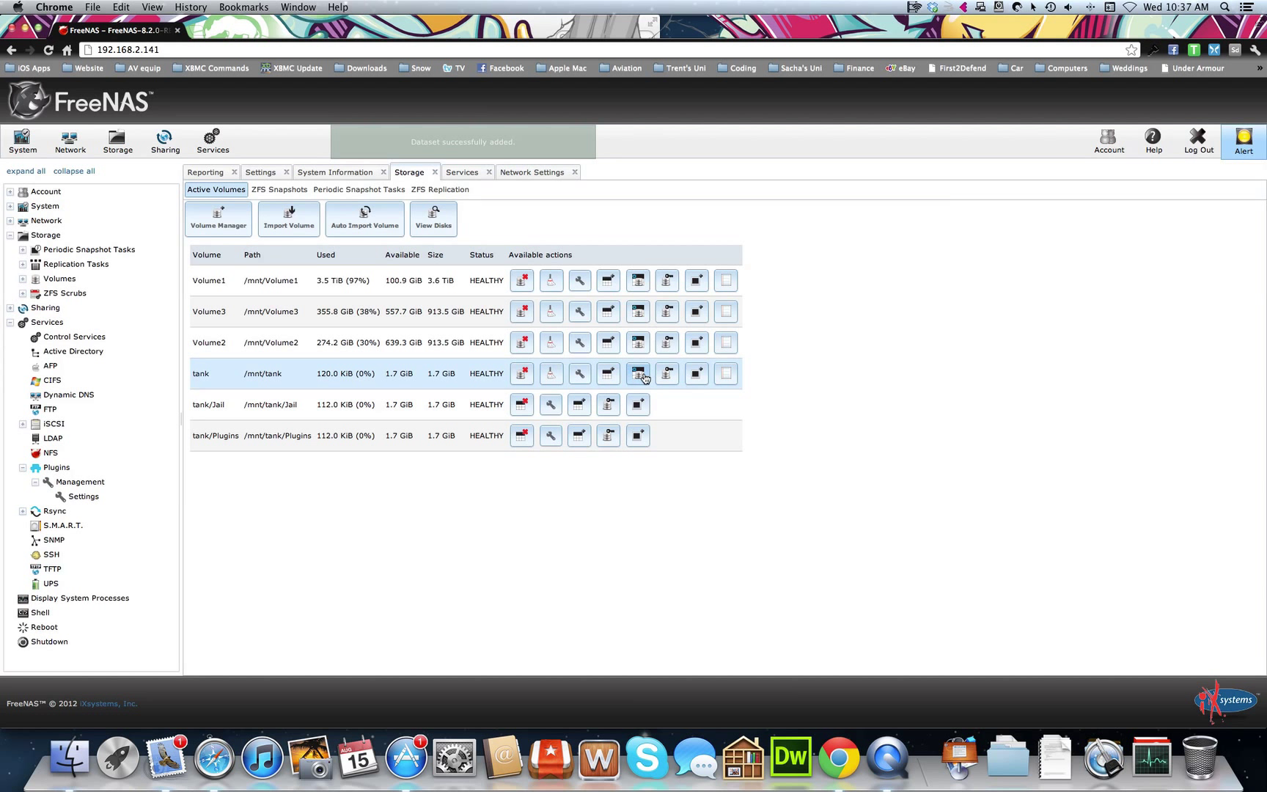
Give Group and Other write permission on tank
left_click(670, 374)
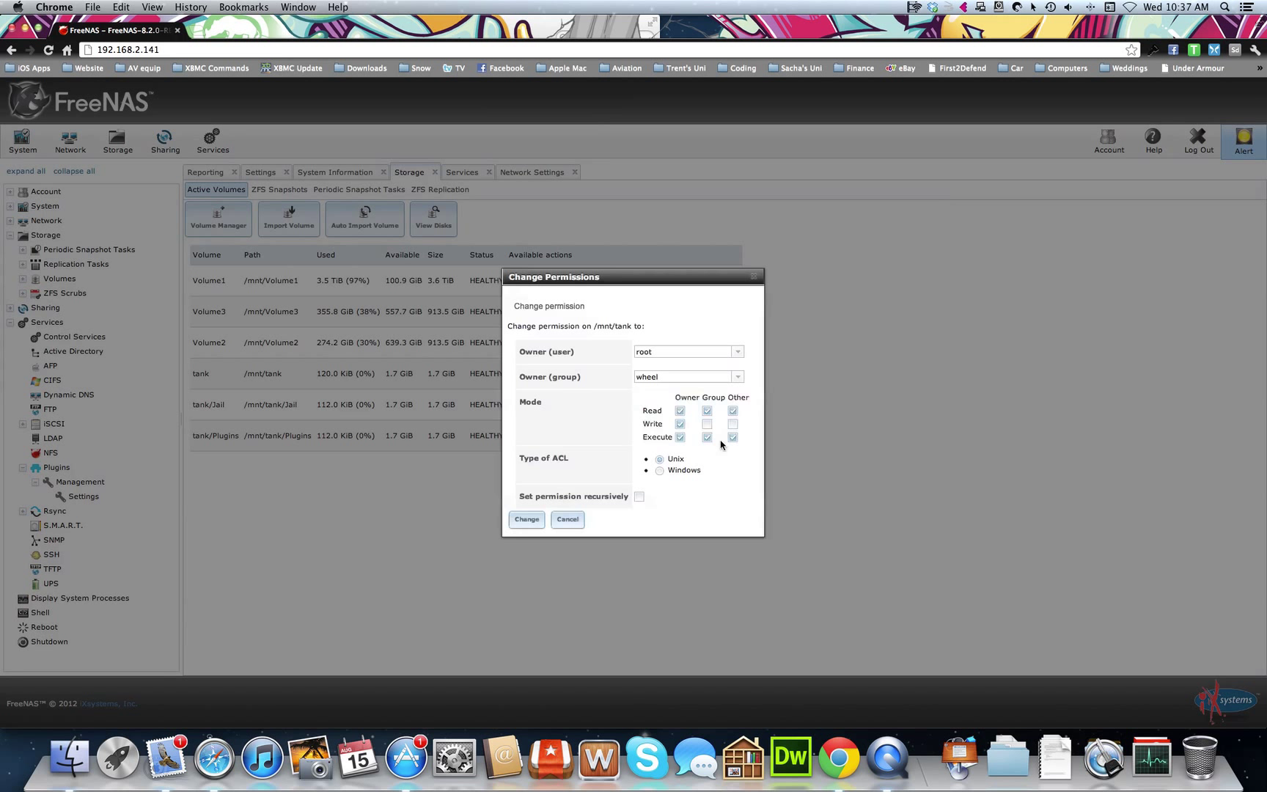
left_click(708, 425)
left_click(731, 423)
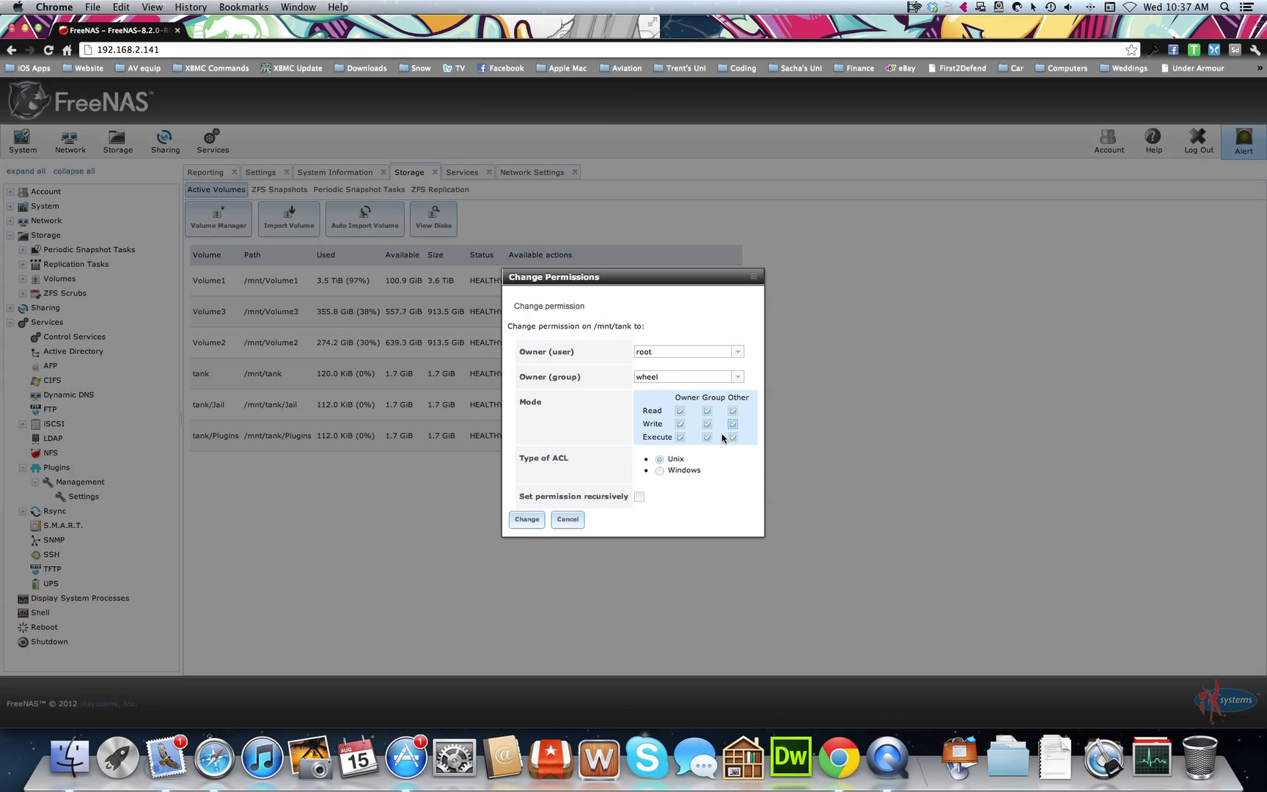
left_click(527, 519)
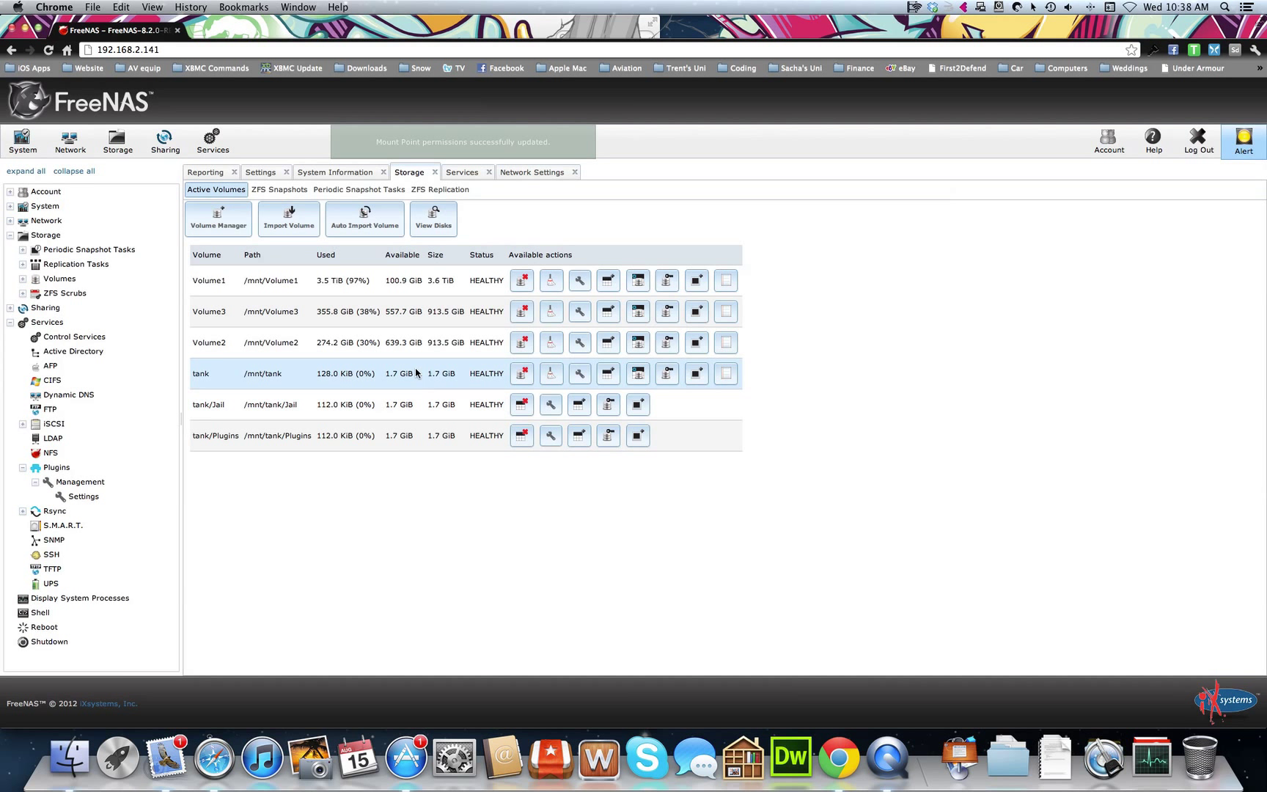
Start the plugin jail installer using /mnt/tank as the temporary PBI location
left_click(61, 337)
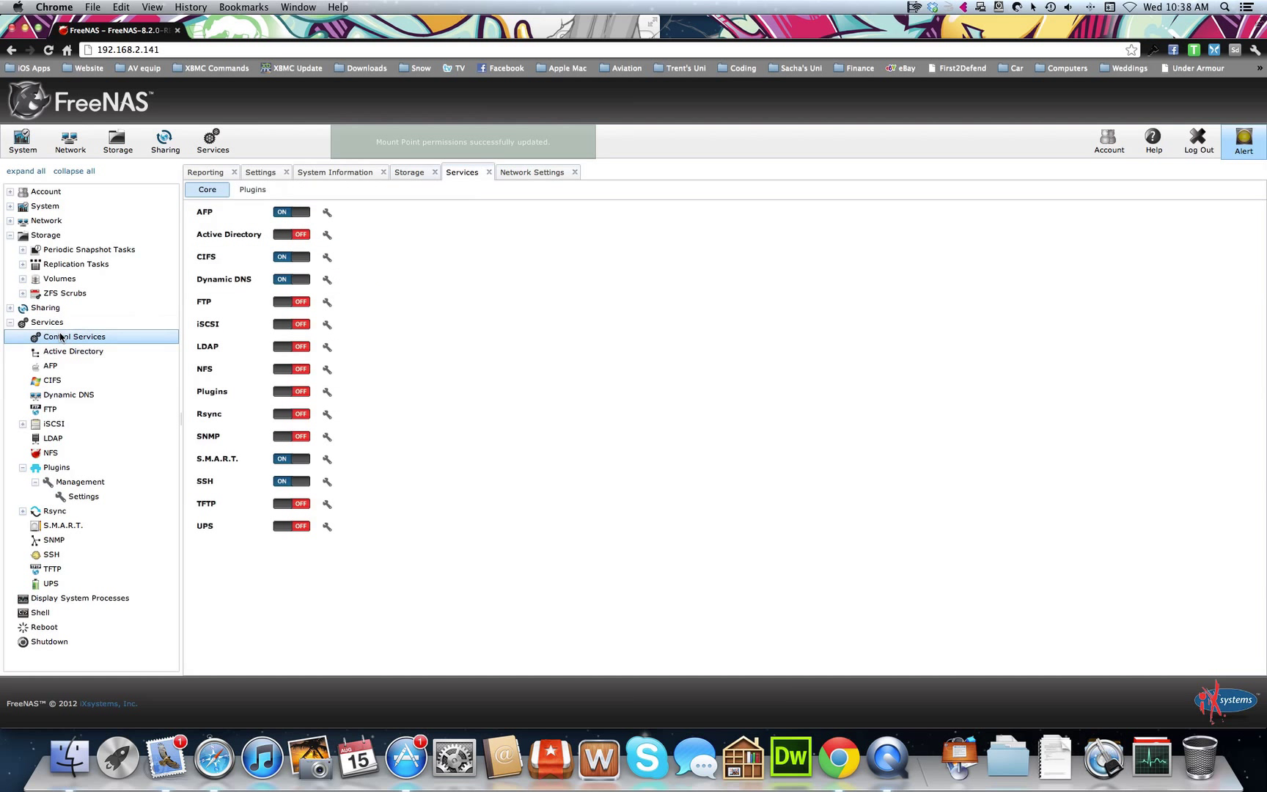
left_click(326, 392)
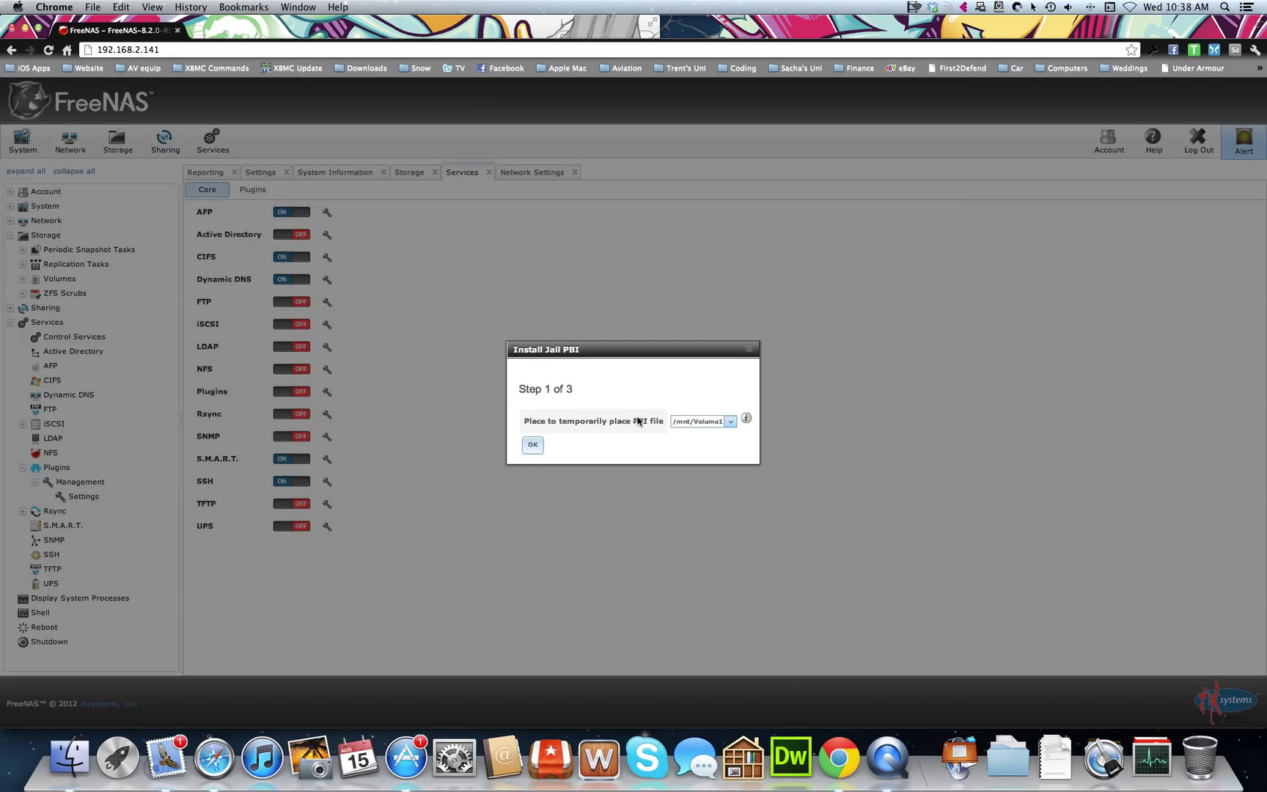
left_click(729, 421)
left_click(716, 462)
left_click(532, 444)
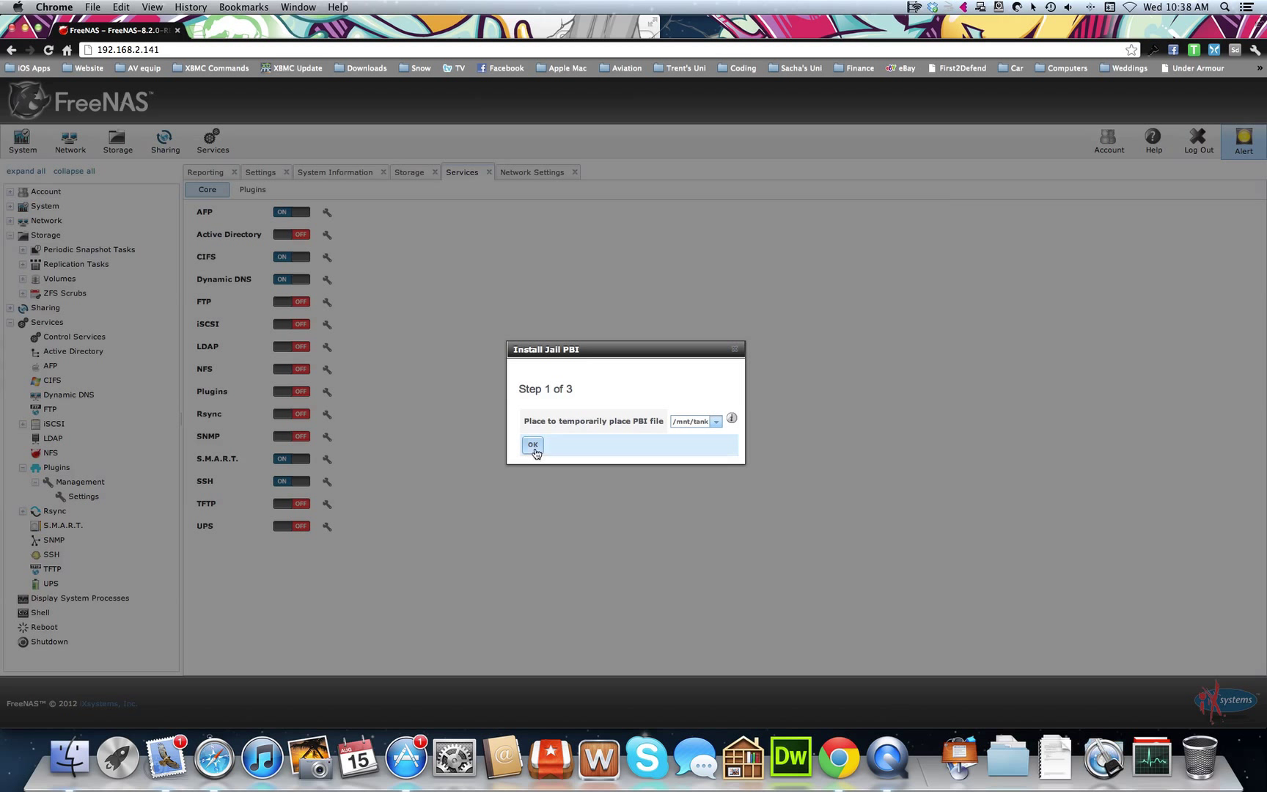
Set the plugins jail path to /mnt/tank/Jail
left_click(730, 361)
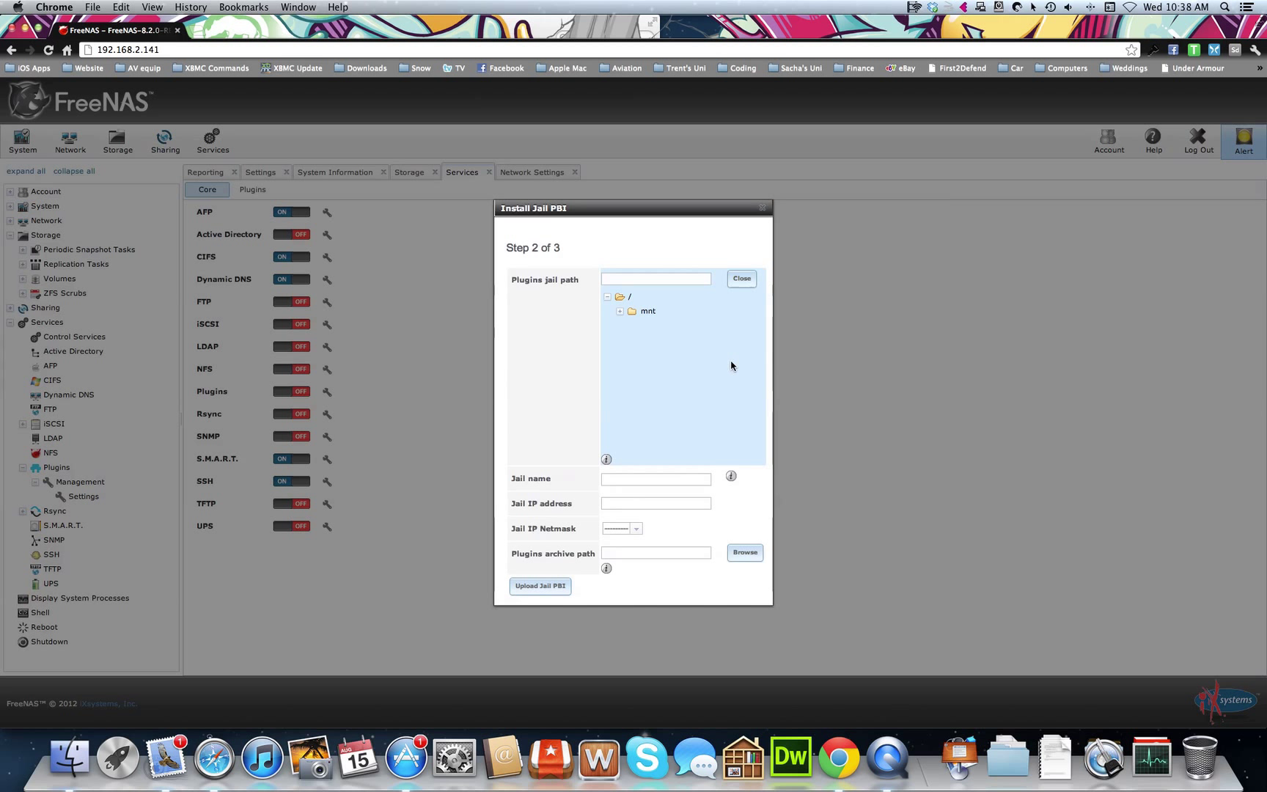
left_click(624, 314)
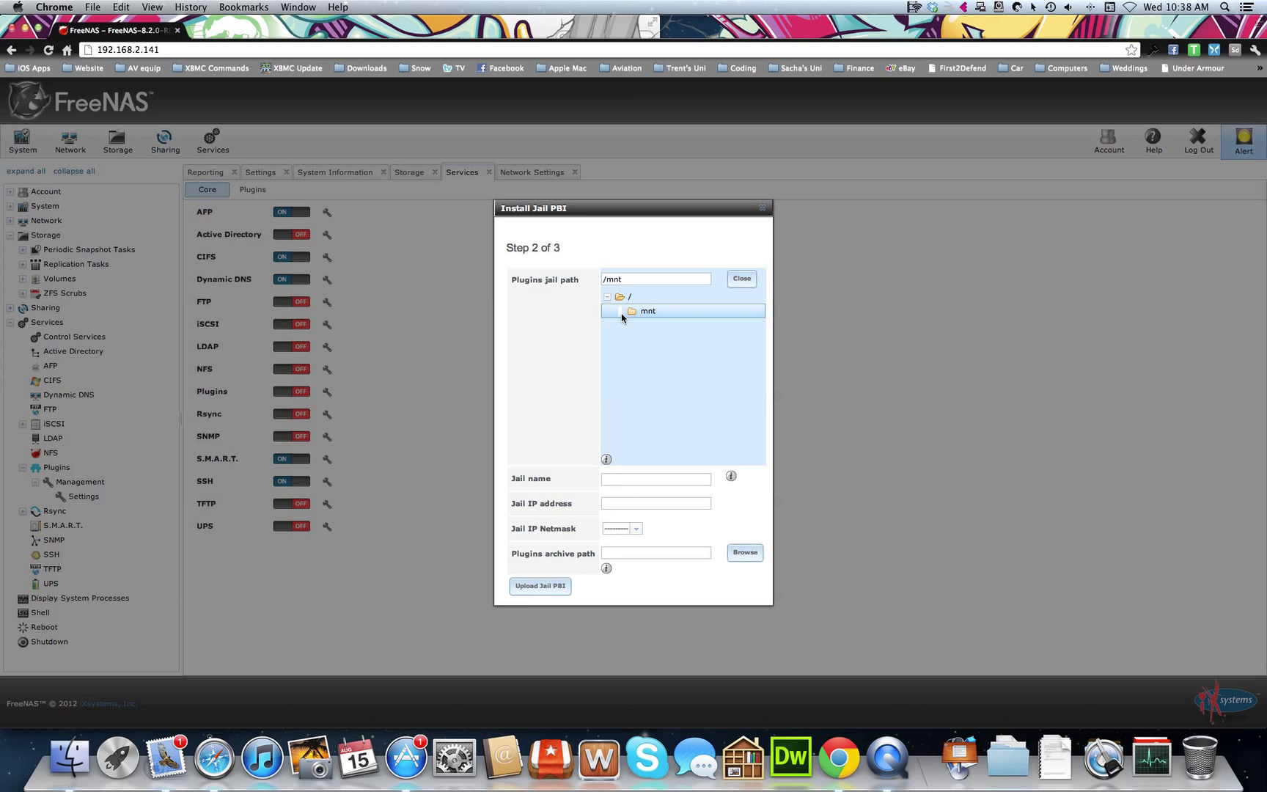
left_click(620, 314)
left_click(631, 370)
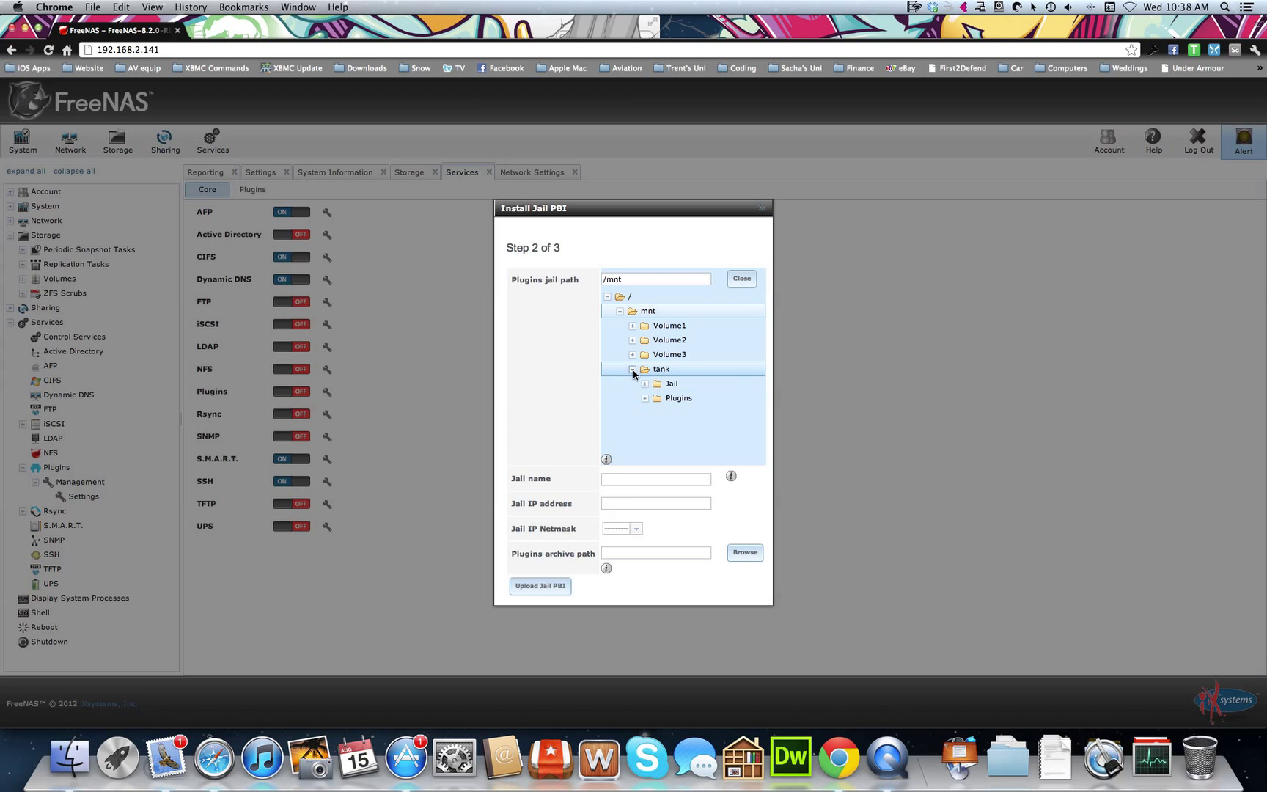
left_click(669, 384)
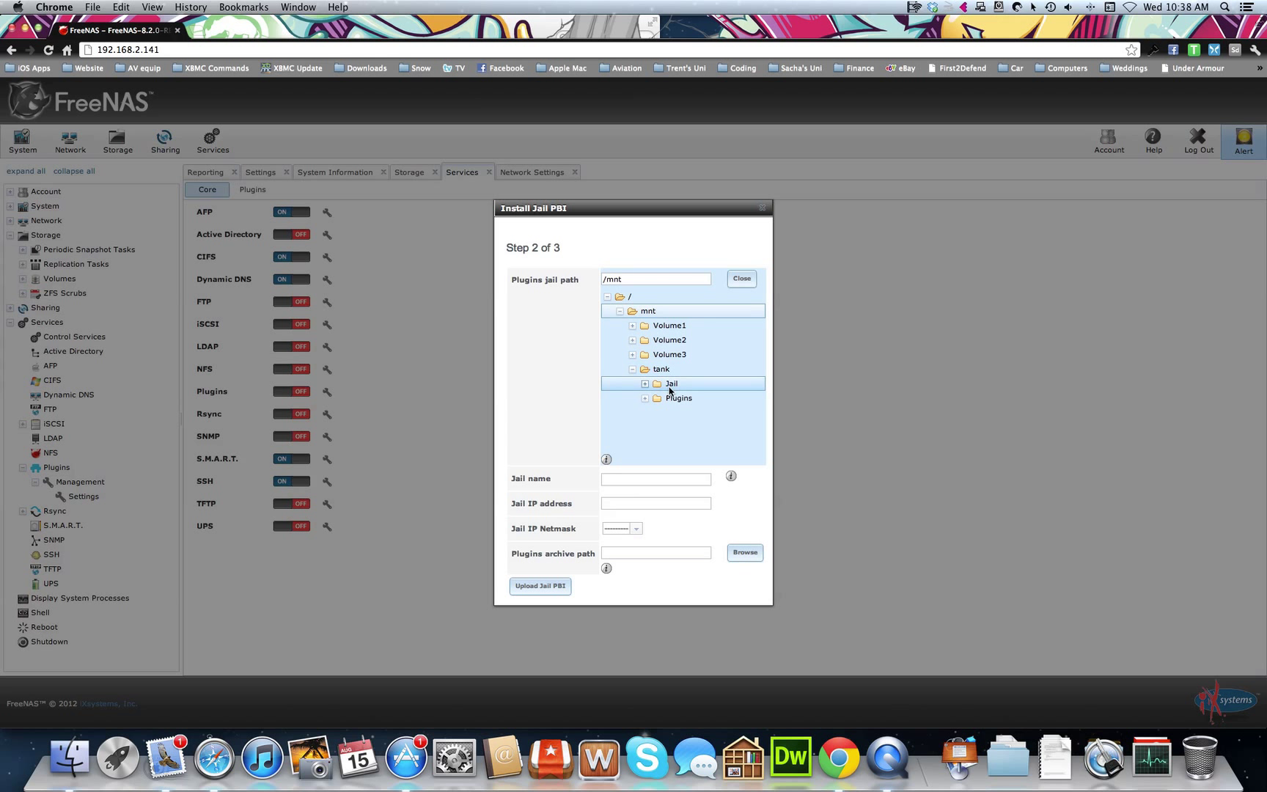
Name the jail pluginjail with IP 192.168.2.142 and a /24 netmask
left_click(645, 479)
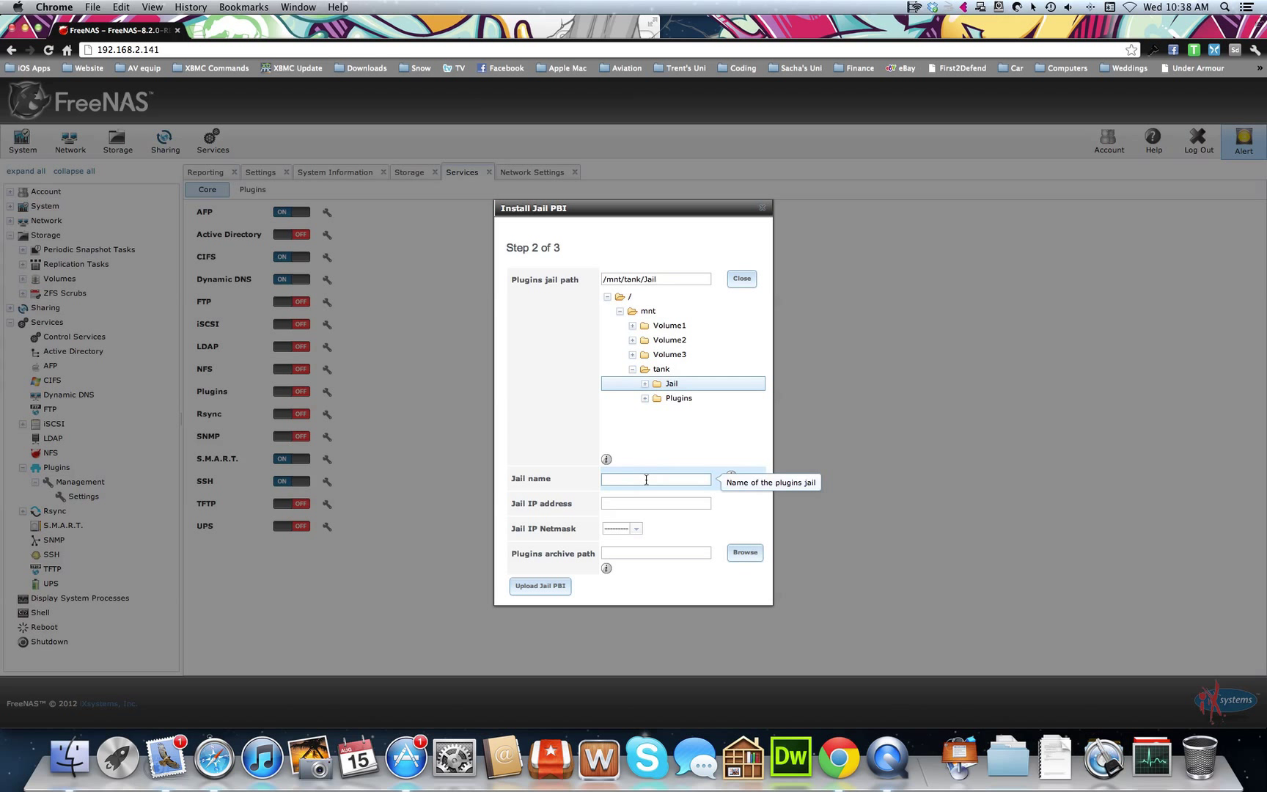
type("pluginjail")
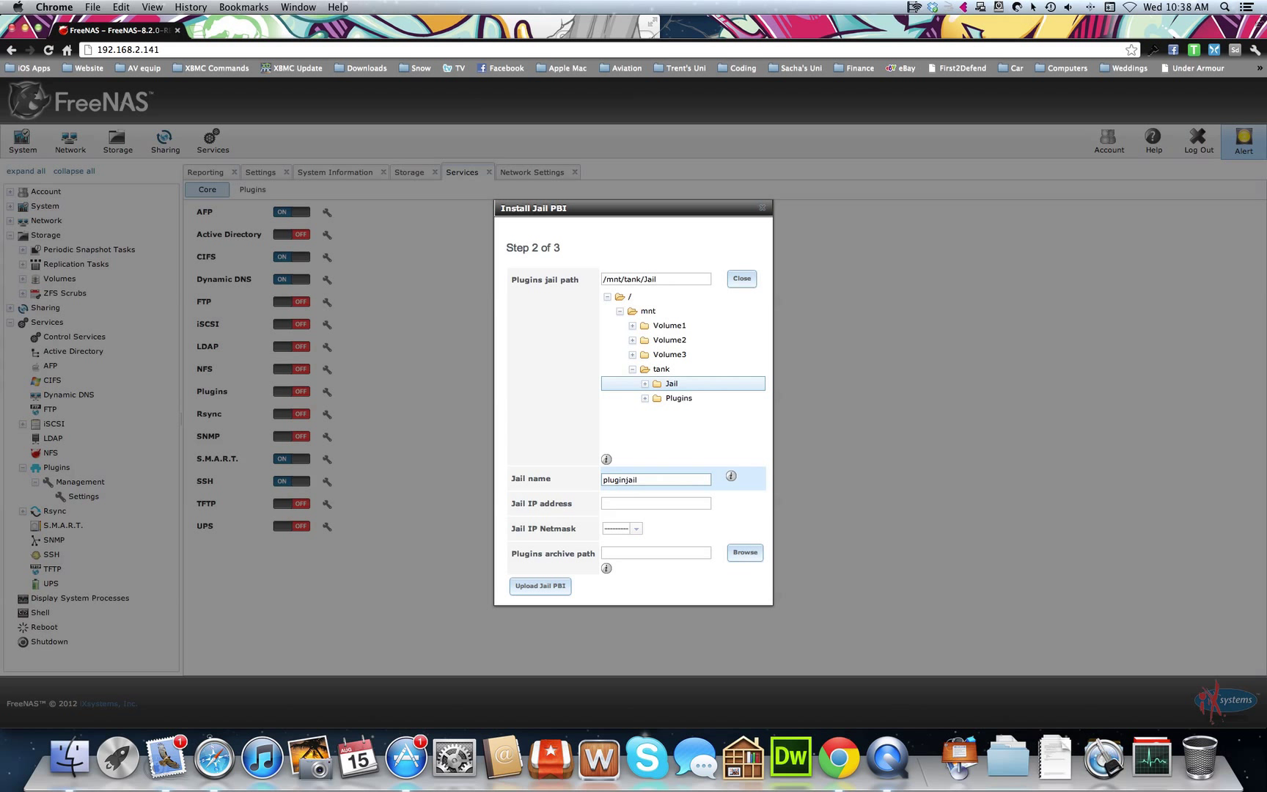
left_click(654, 503)
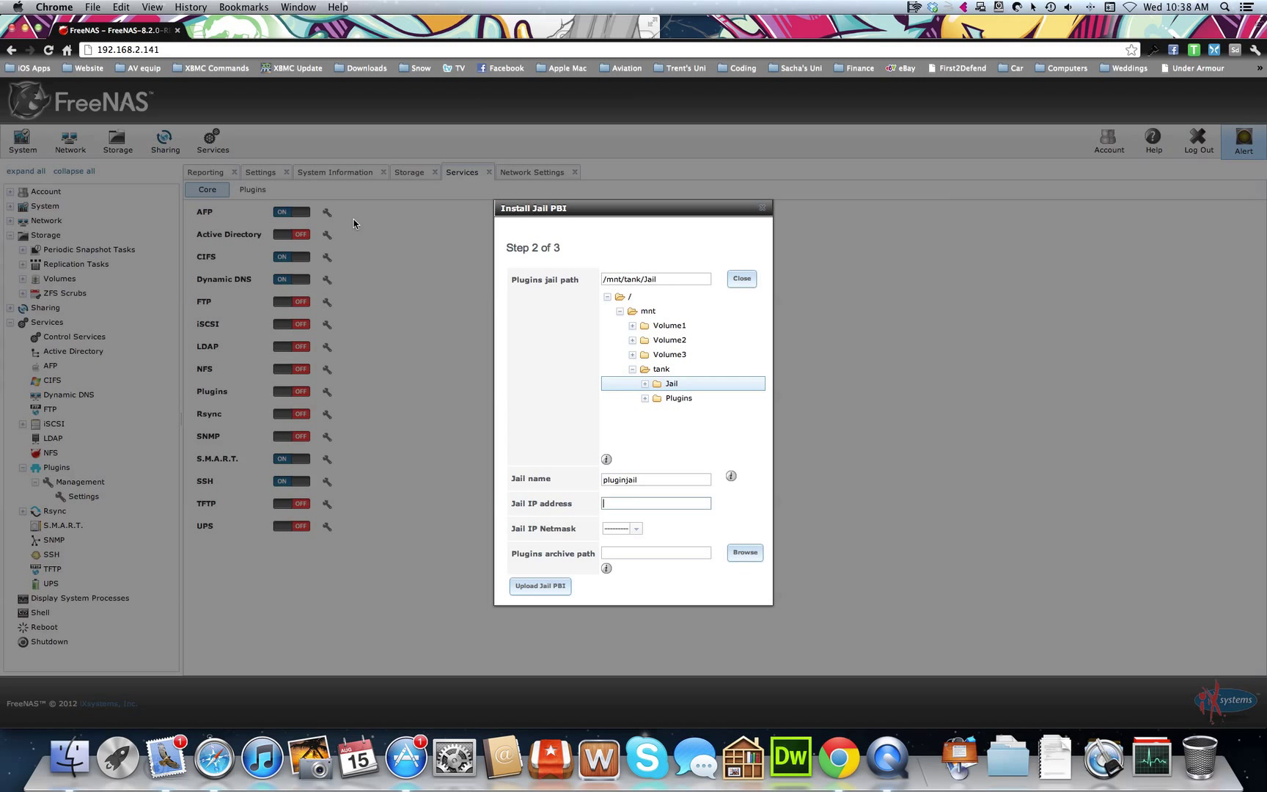
left_click(639, 502)
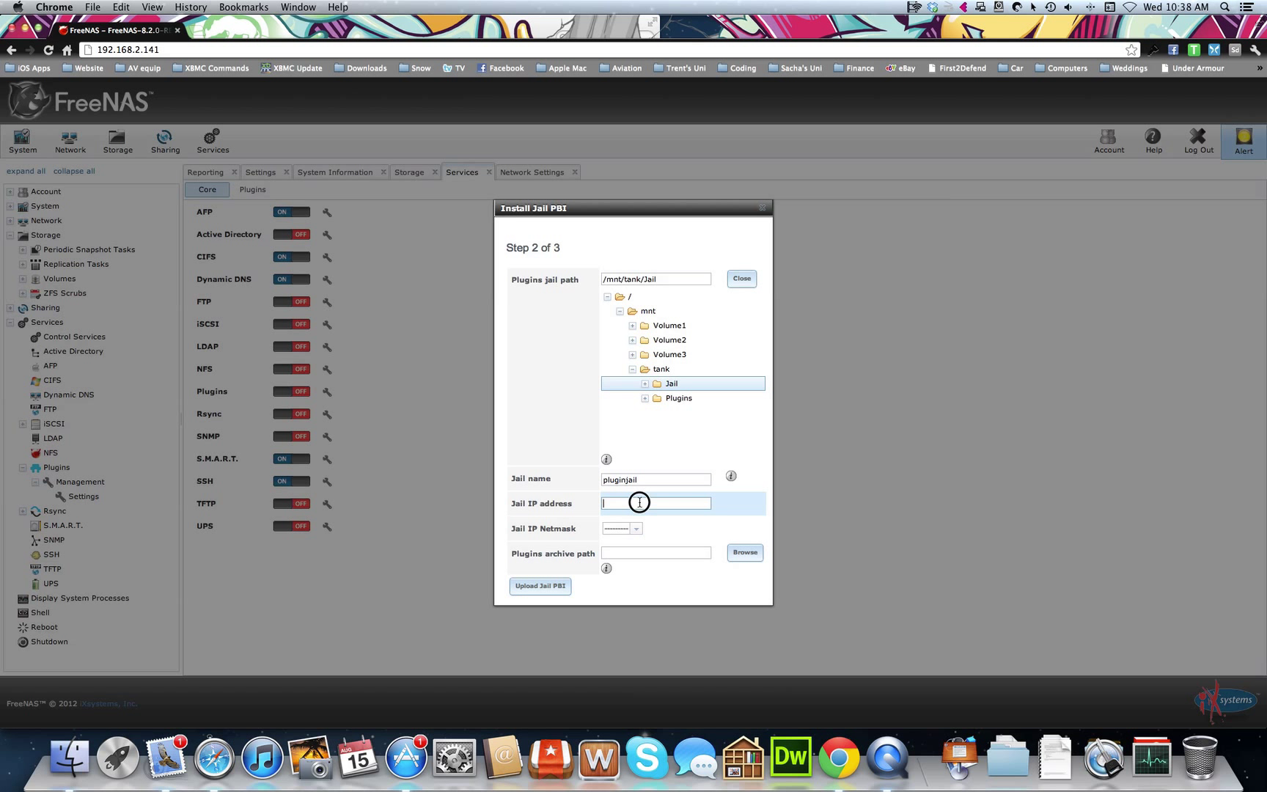
type("192.168.2.142")
left_click(637, 529)
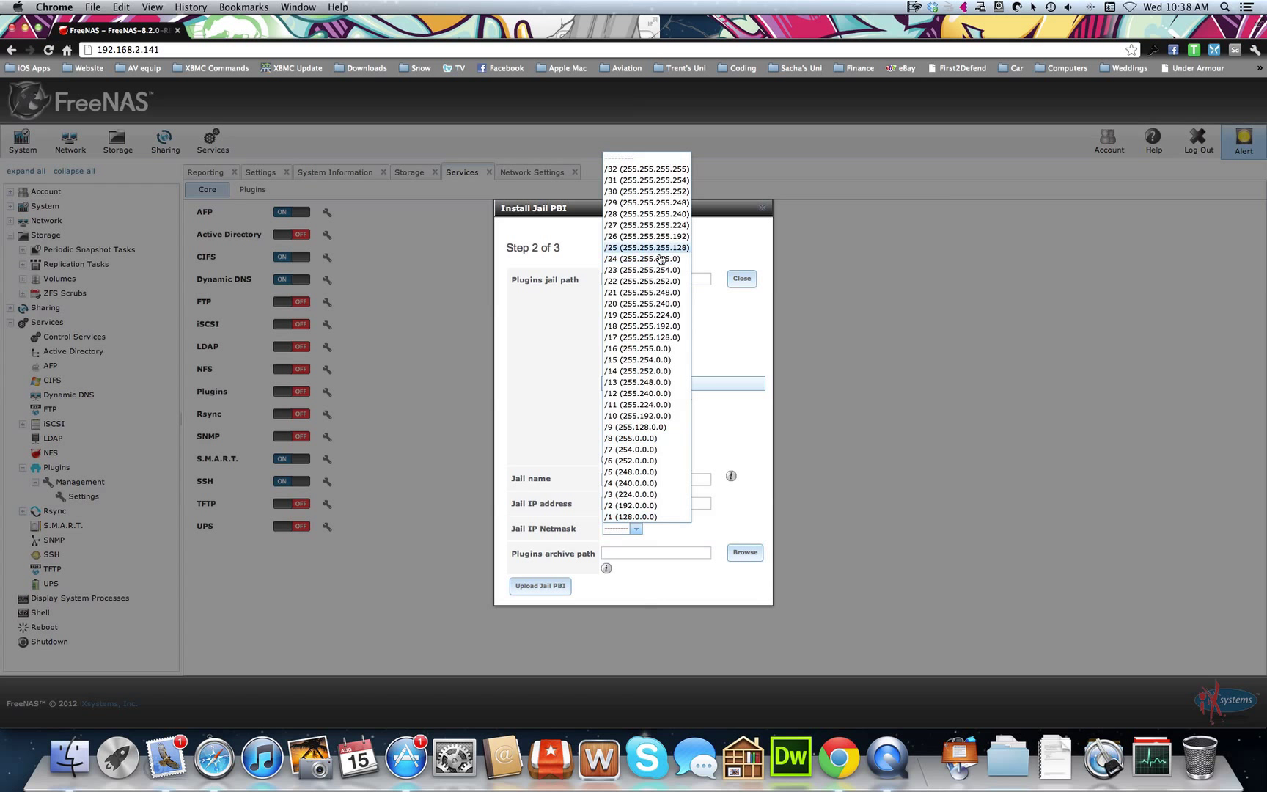
left_click(660, 259)
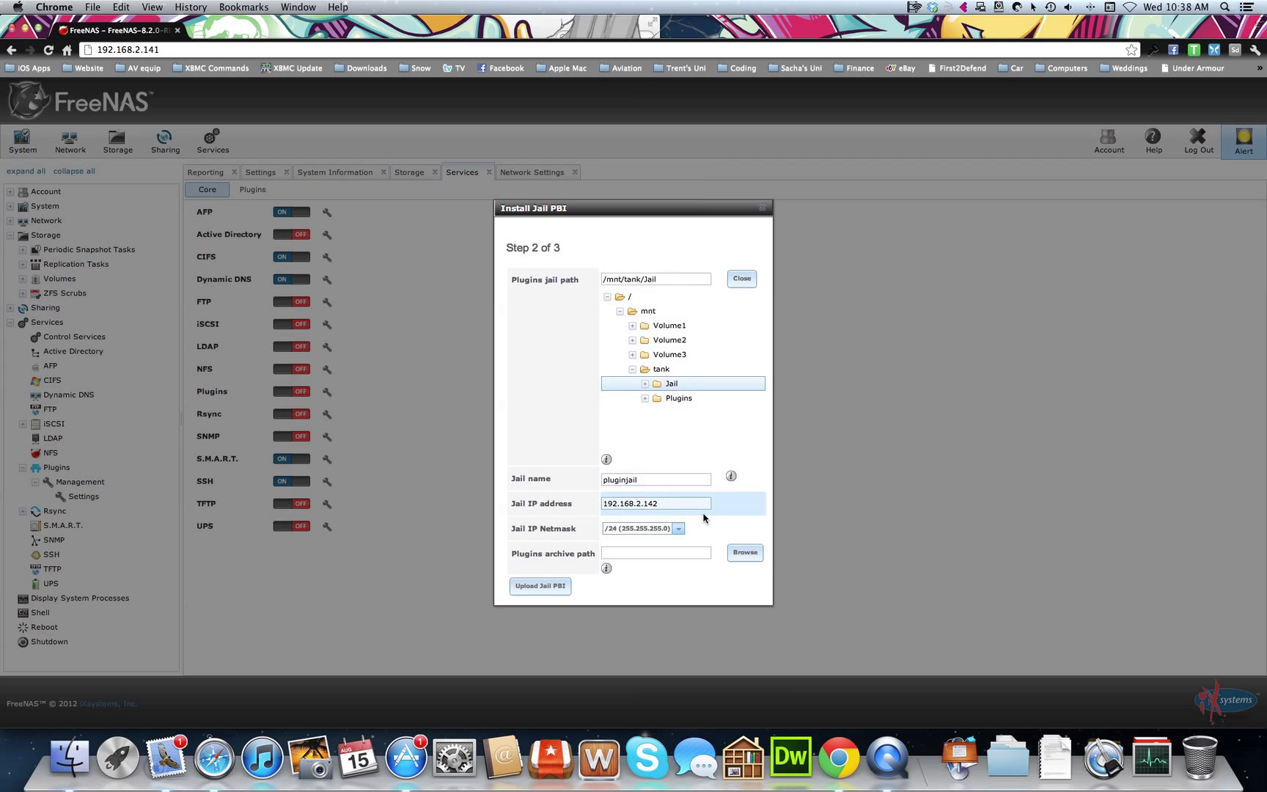
Set the plugins archive path to /mnt/tank/Plugins and submit to reach step 3
left_click(744, 553)
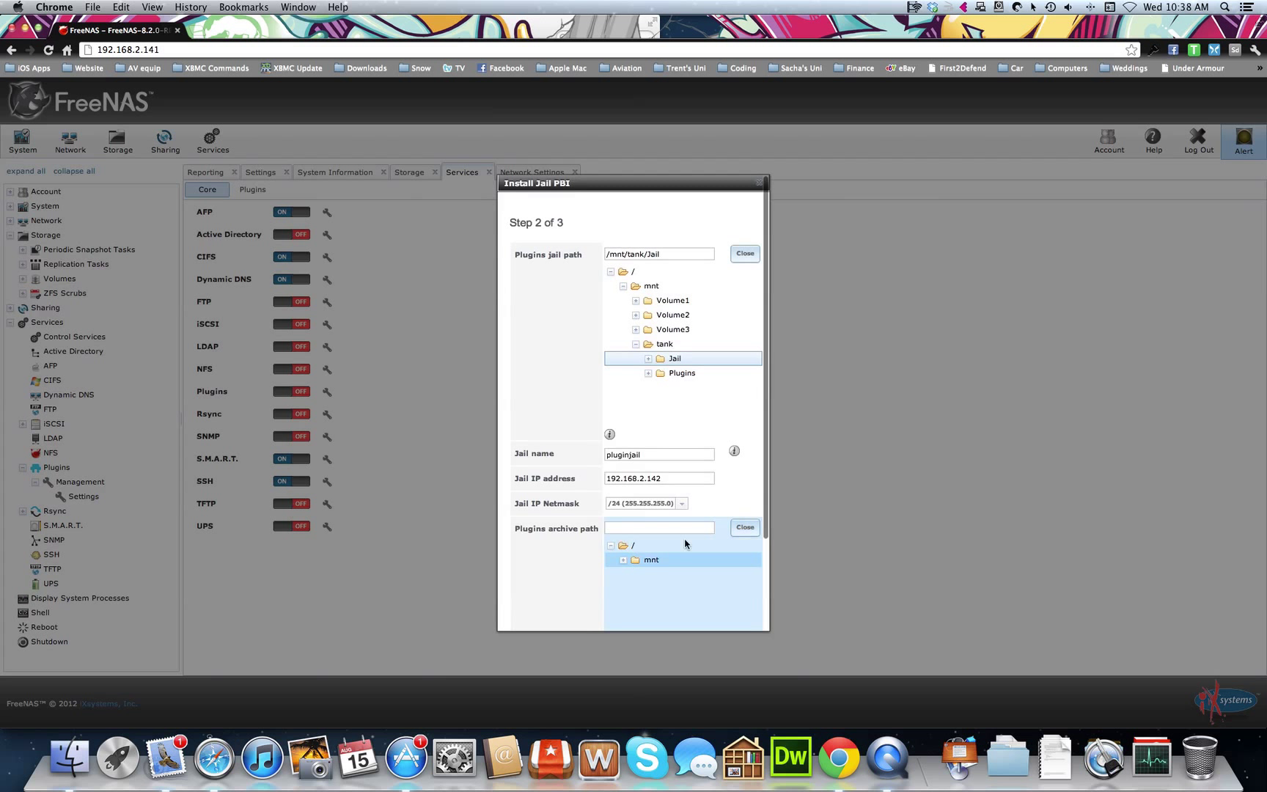
scroll(599, 566, "down", 3)
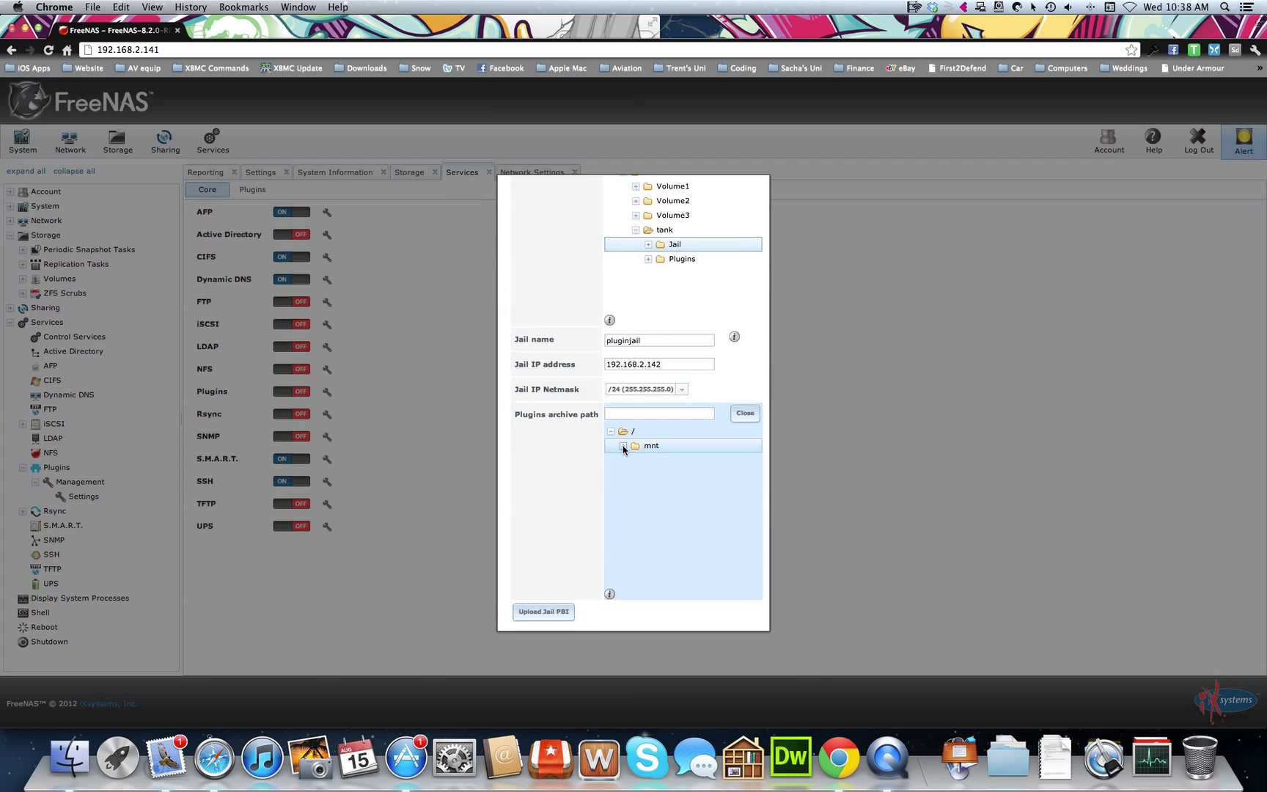
left_click(624, 446)
left_click(636, 504)
left_click(676, 533)
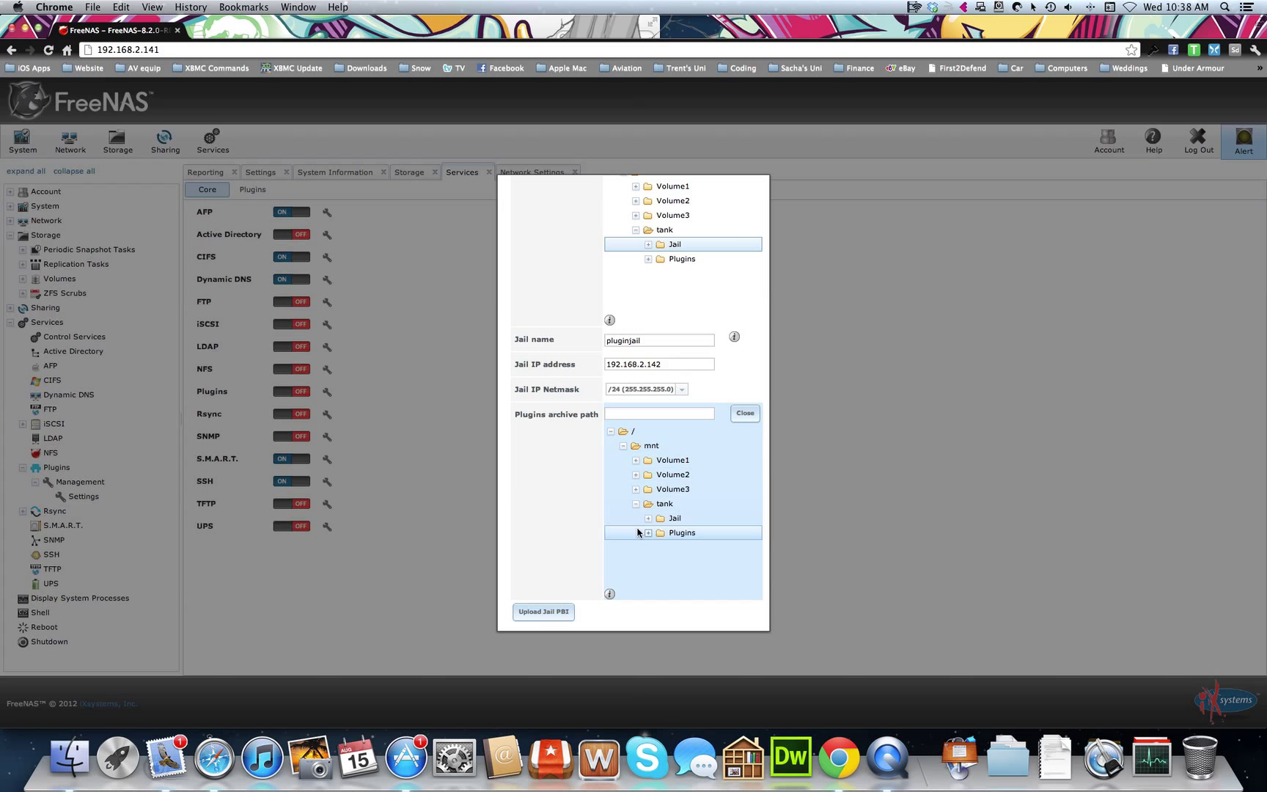
left_click(544, 611)
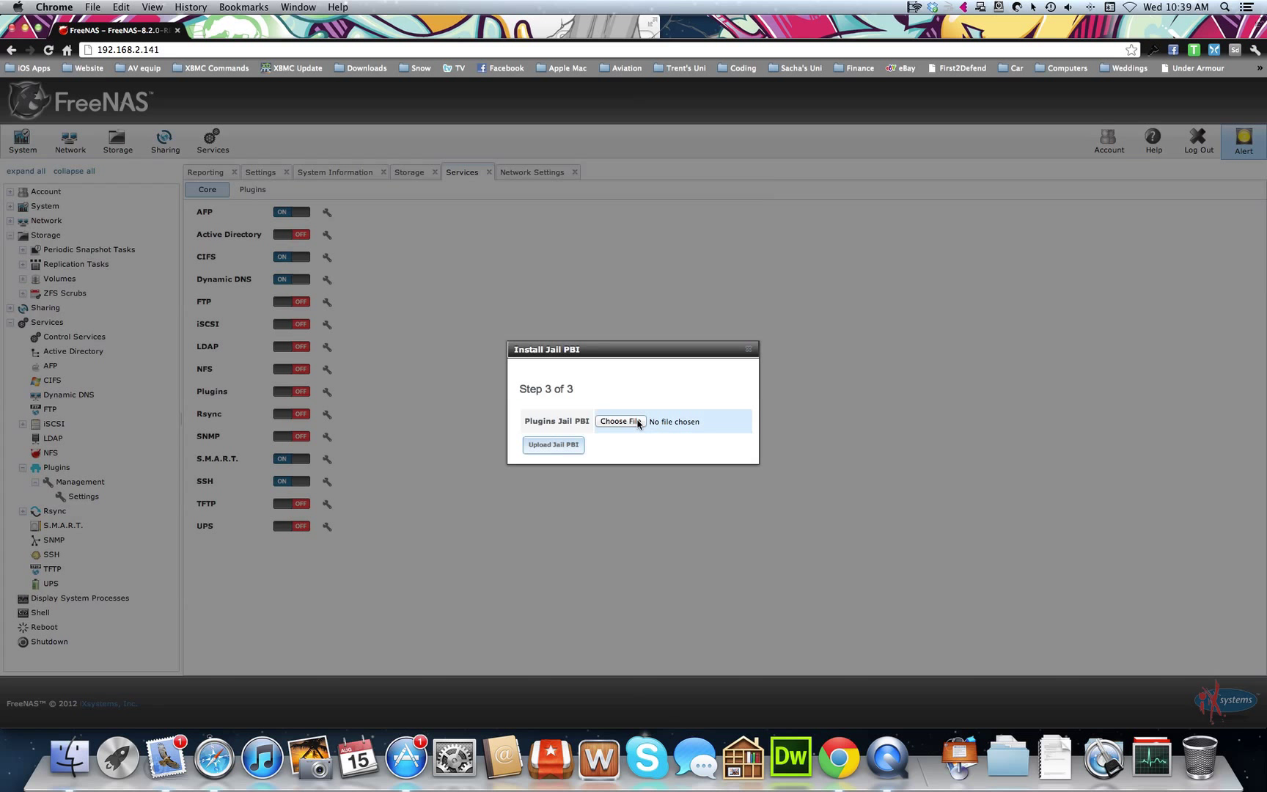
Choose the FreeNAS-8.2.0 plugins jail .pbi from Downloads/FreeNAS as the upload file
left_click(638, 424)
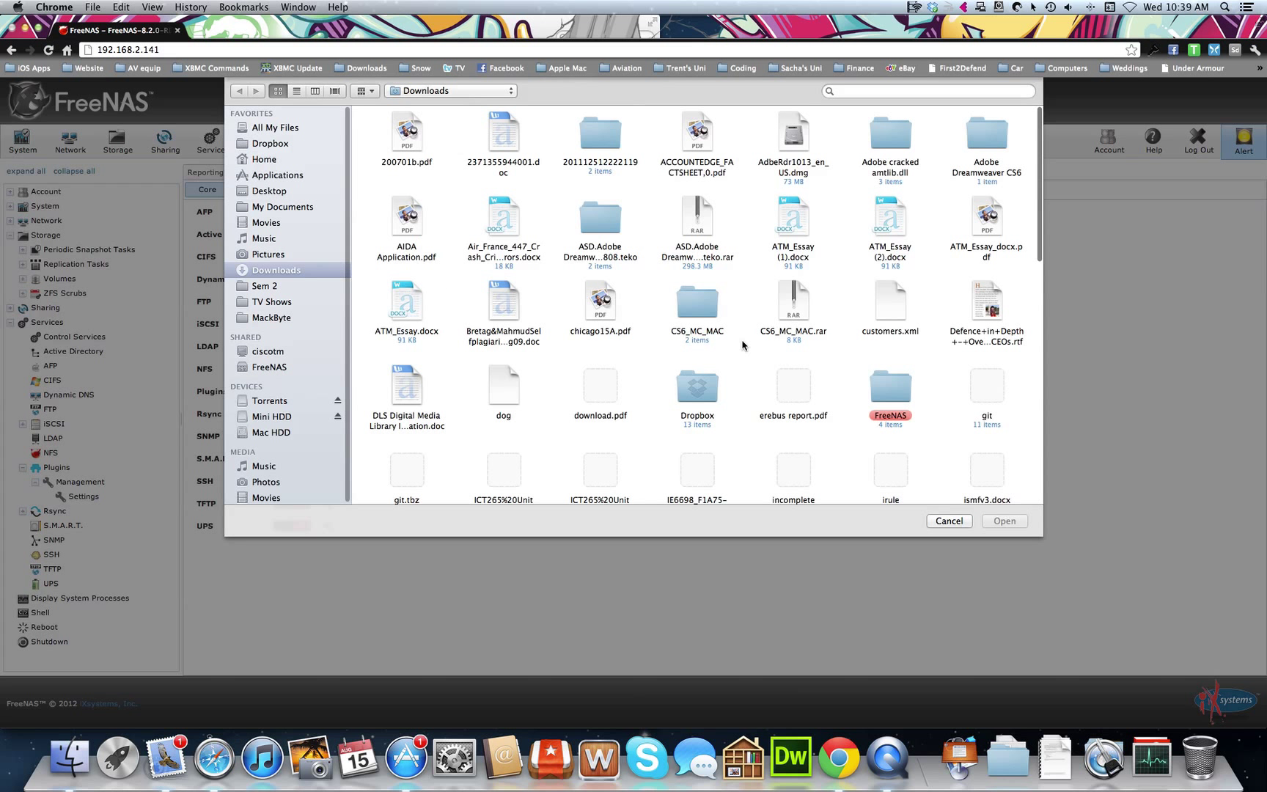
left_click(901, 394)
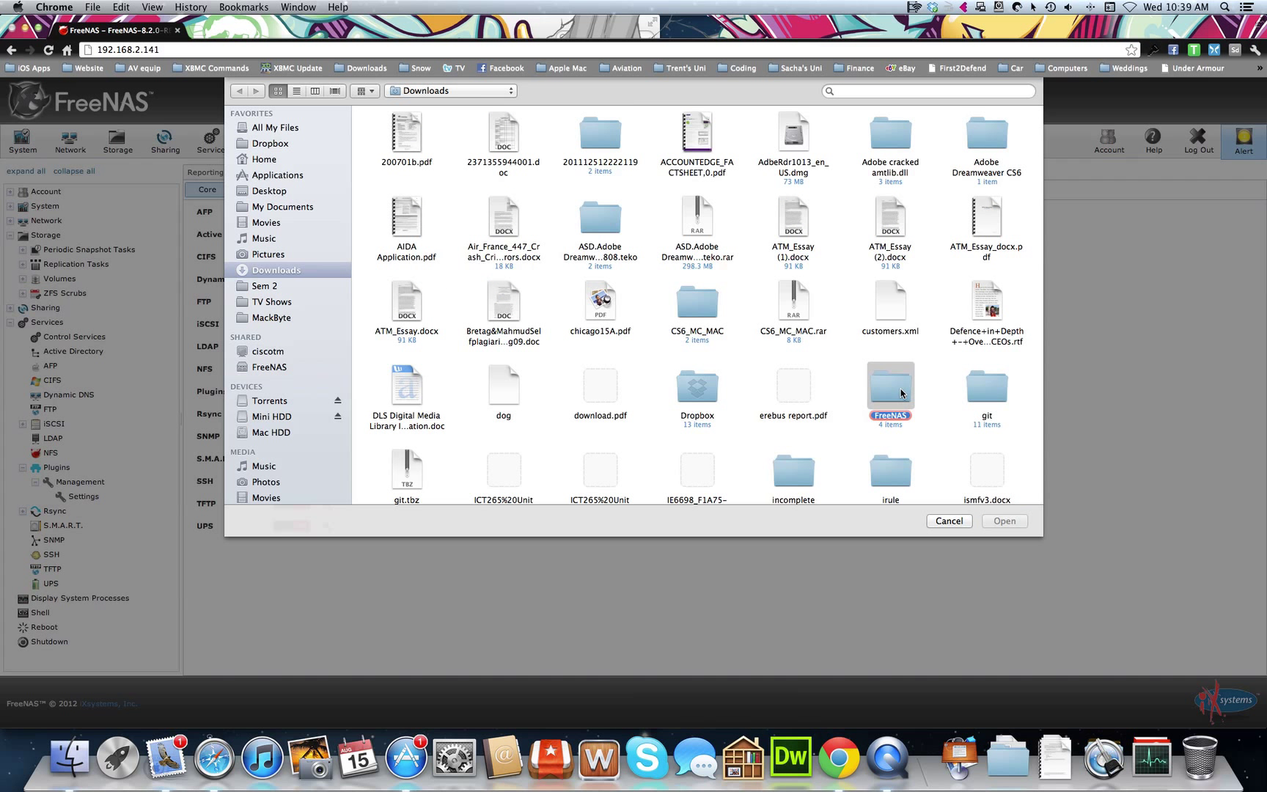
double_click(902, 394)
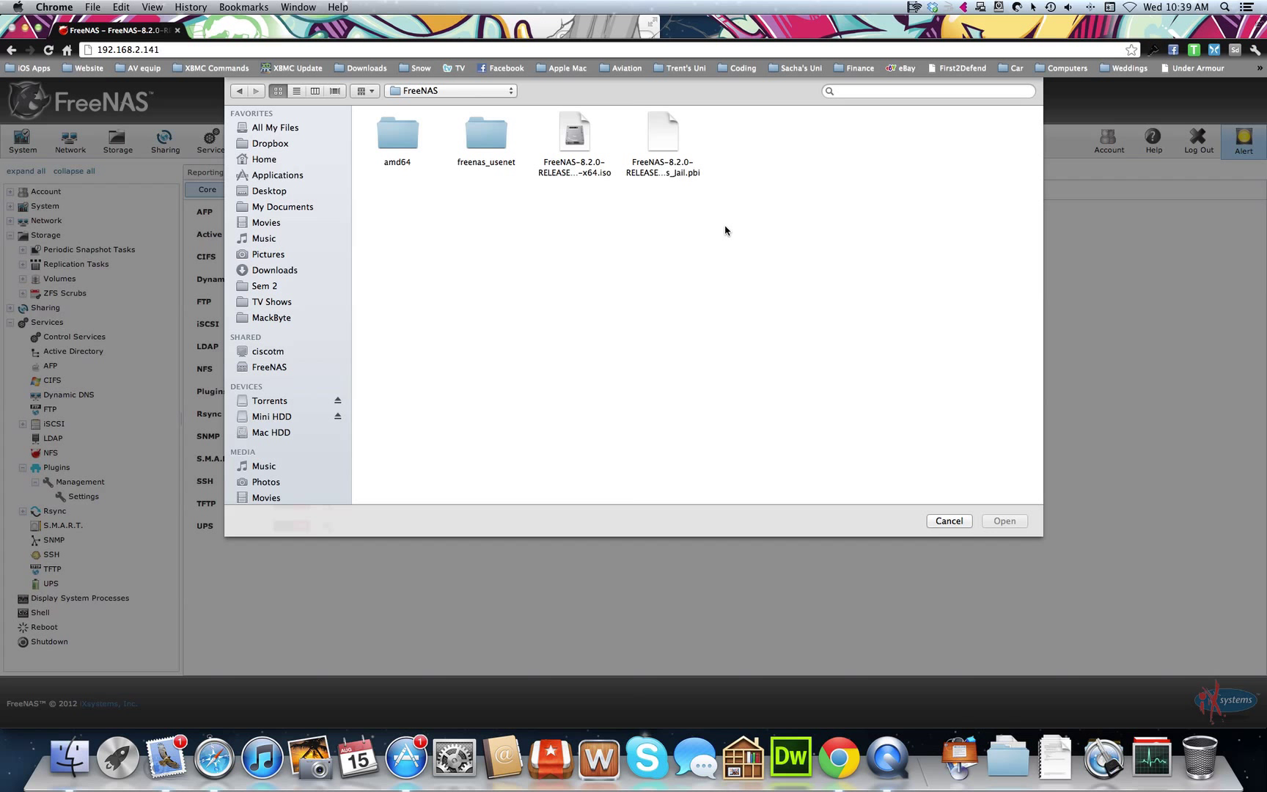
left_click(679, 147)
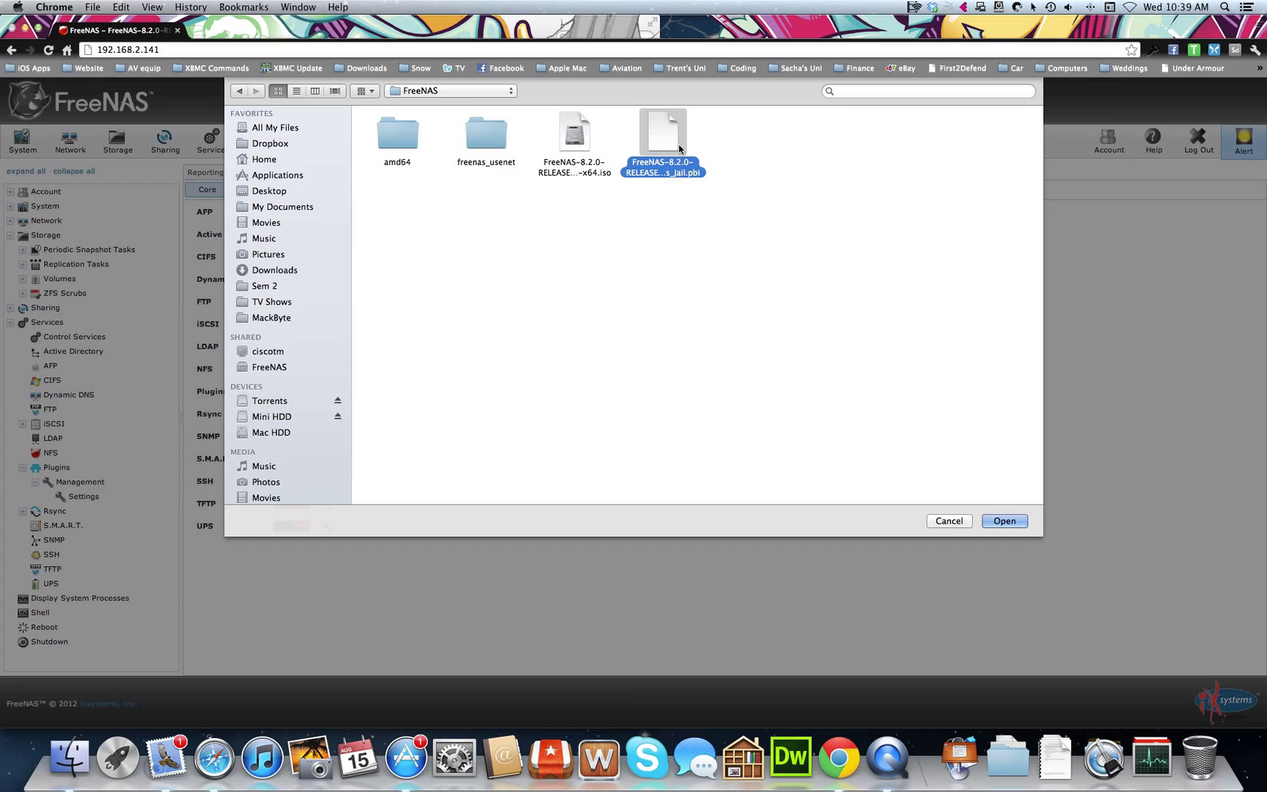
left_click(1005, 520)
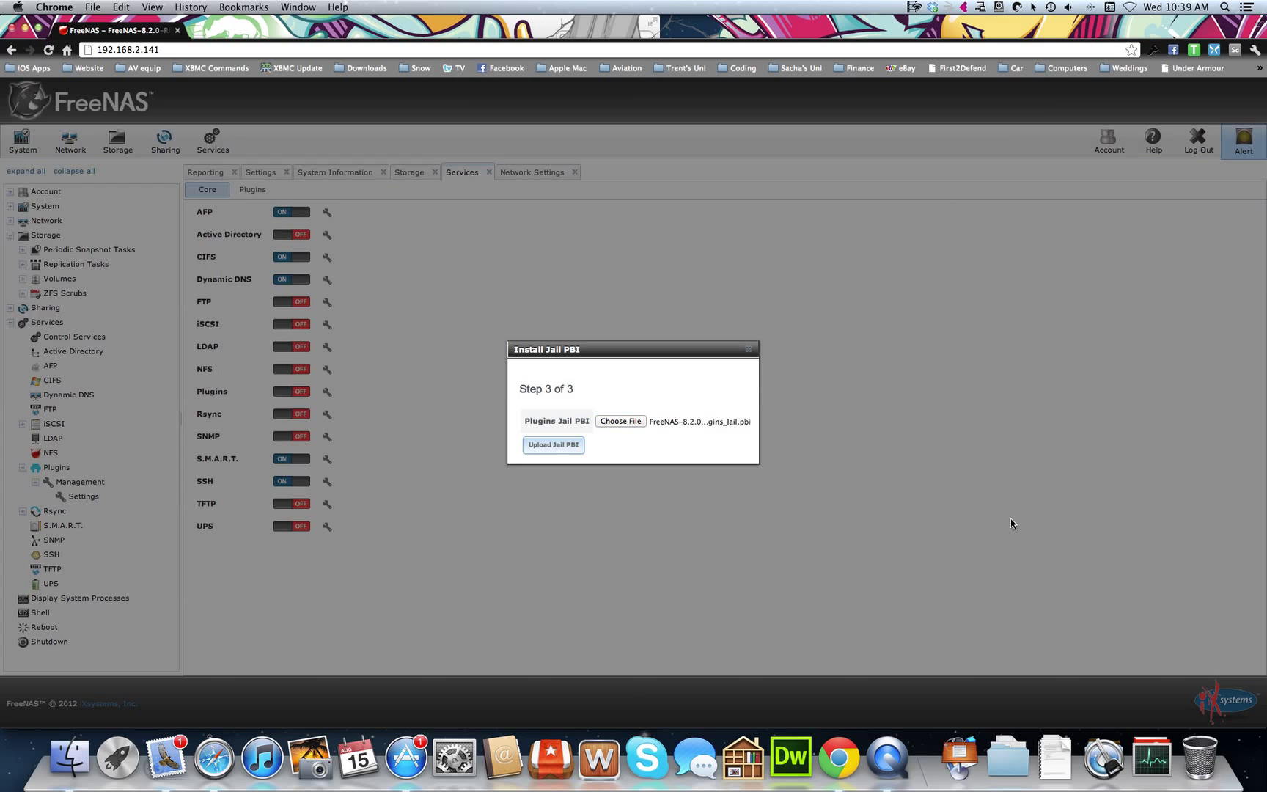
Upload the jail PBI, then switch the Plugins service ON
left_click(548, 449)
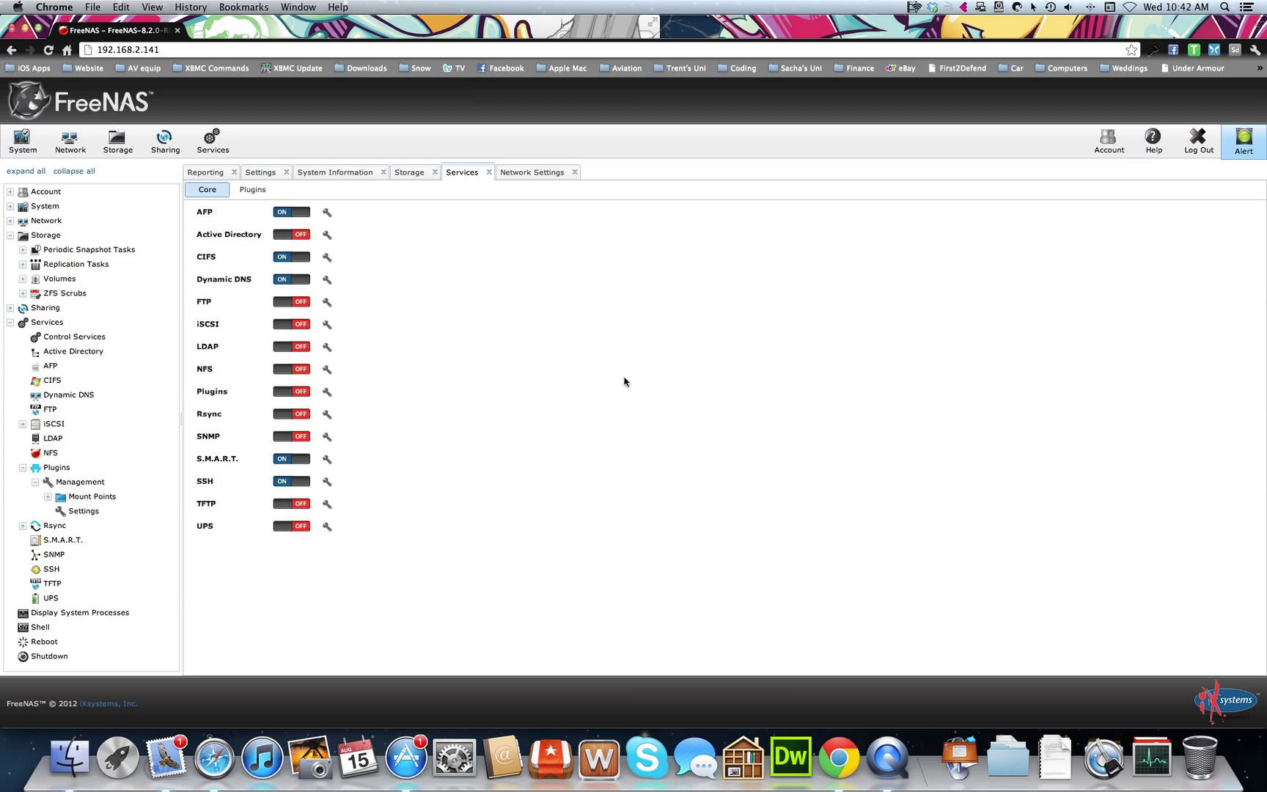
left_click(300, 398)
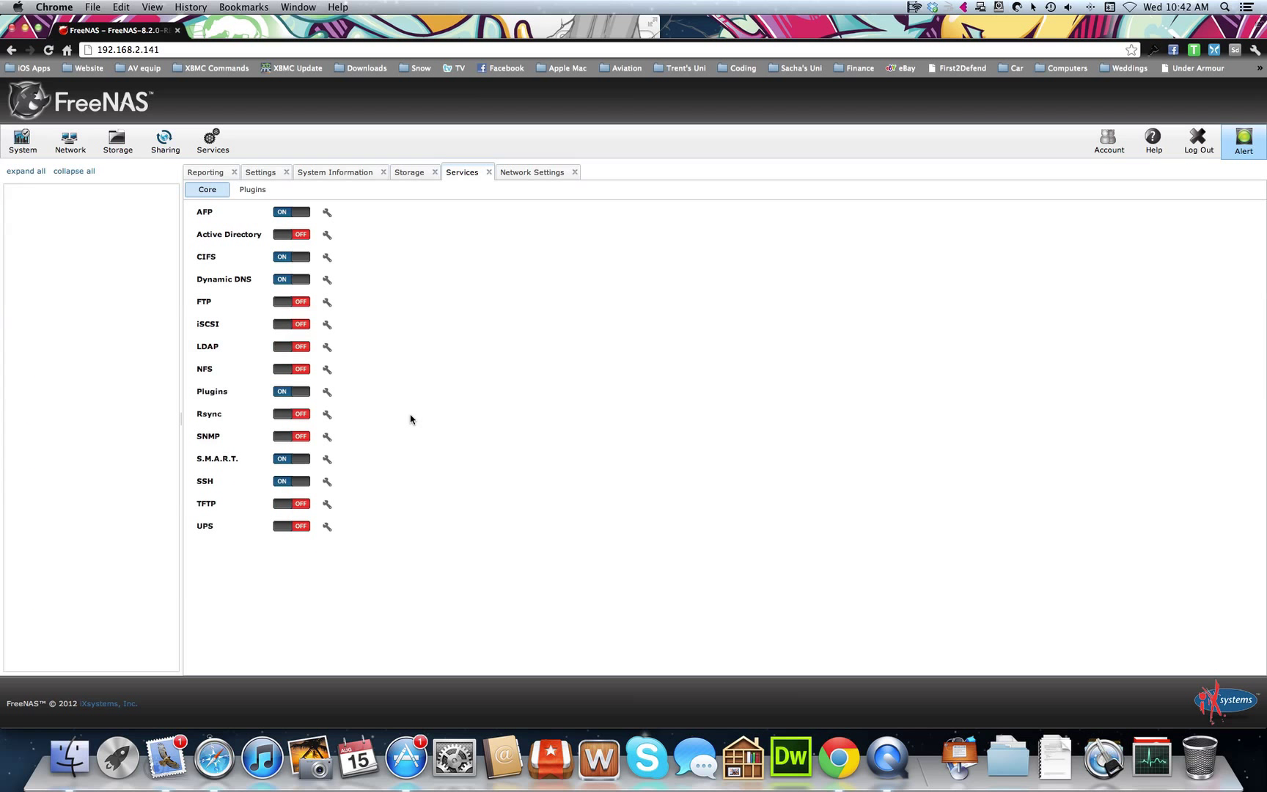
Install the transmission-2.51-amd64.pbi plugin from the Downloads folder
left_click(256, 192)
left_click(211, 220)
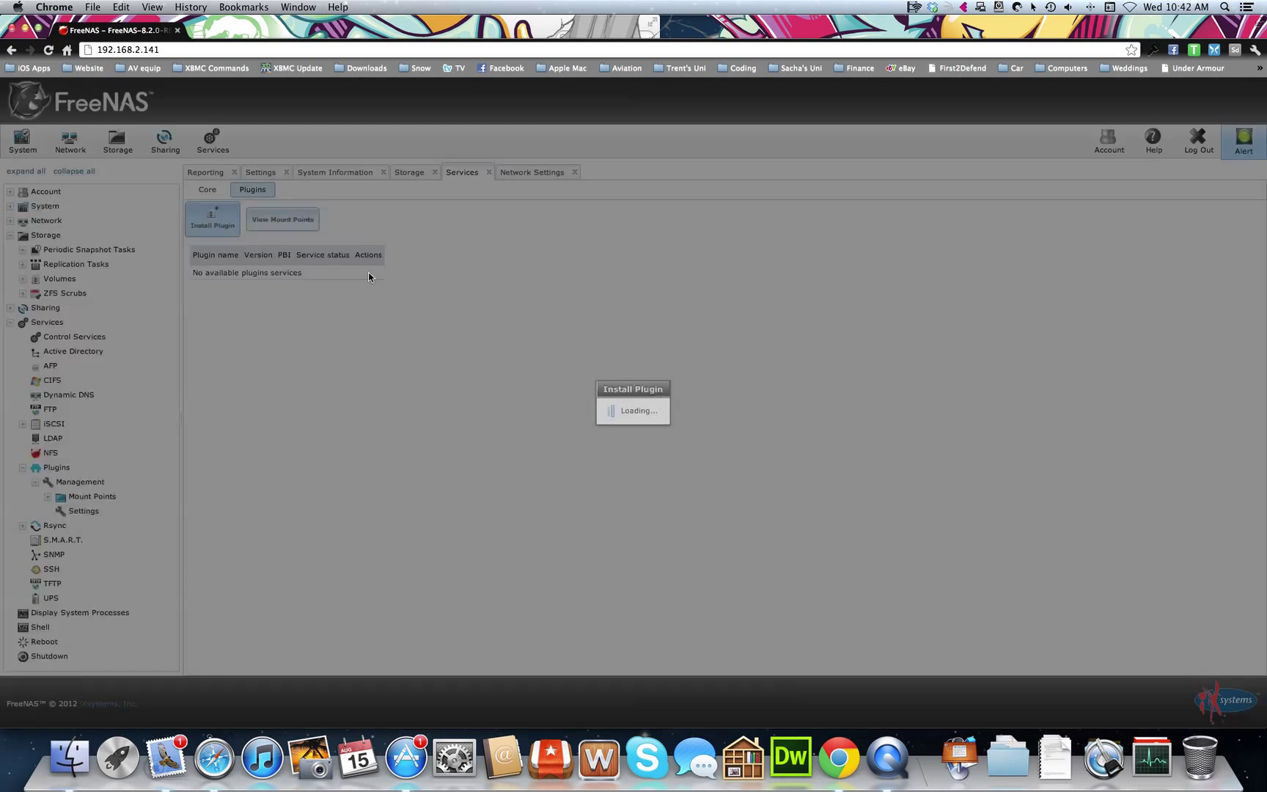
left_click(623, 405)
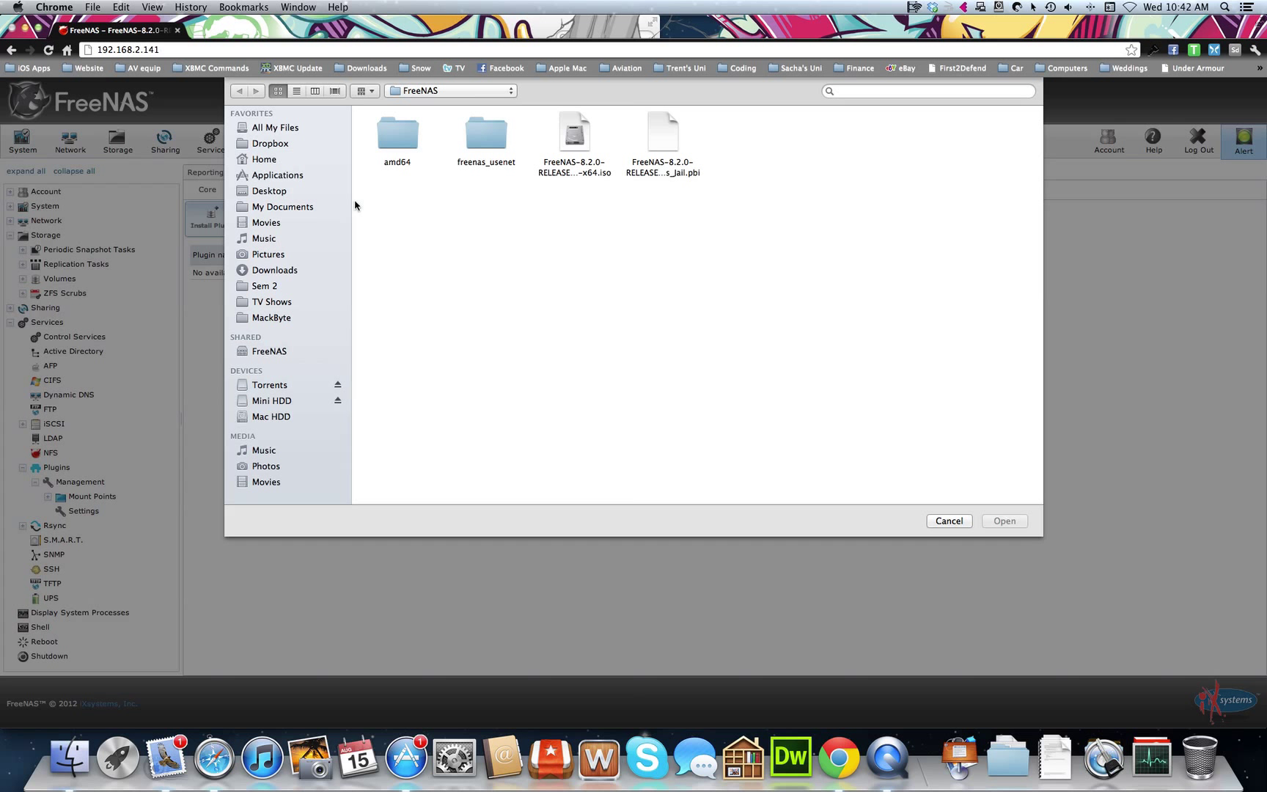
left_click(349, 179)
left_click(291, 271)
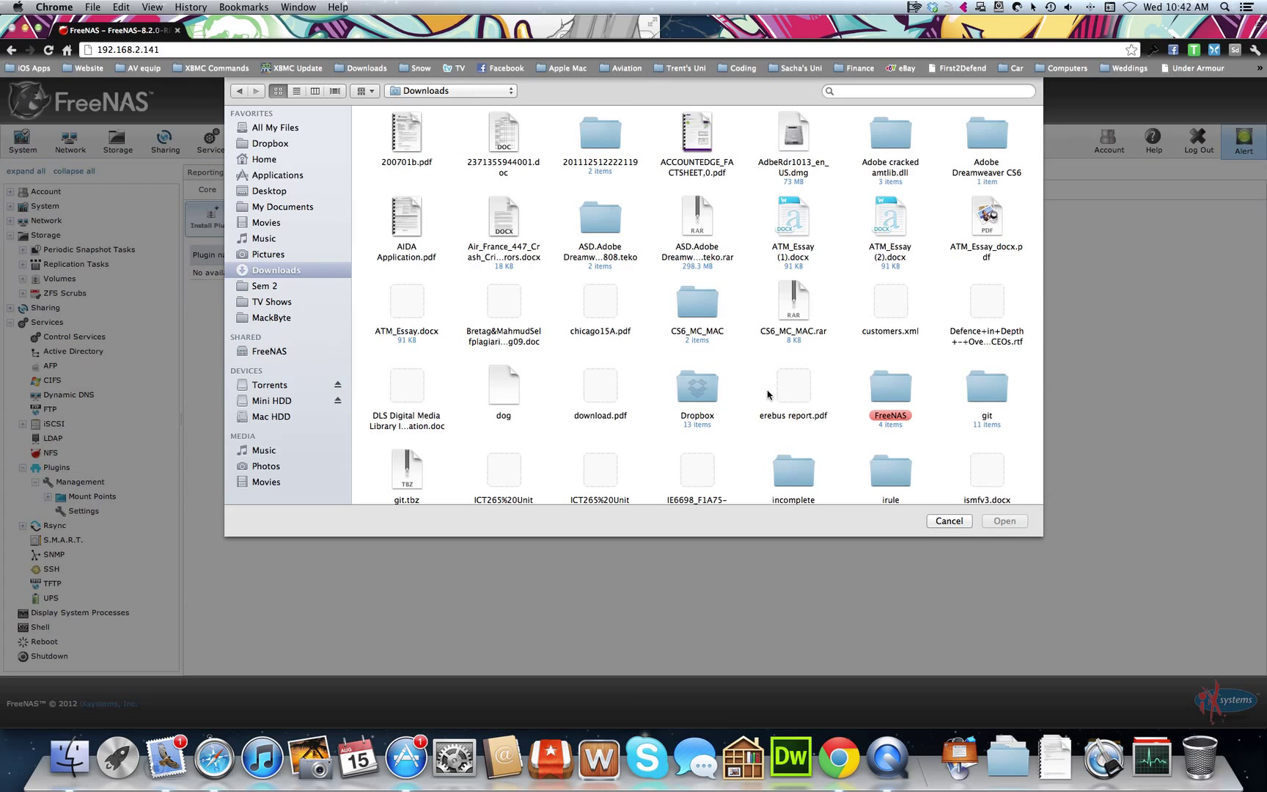
left_click(699, 394)
type("top")
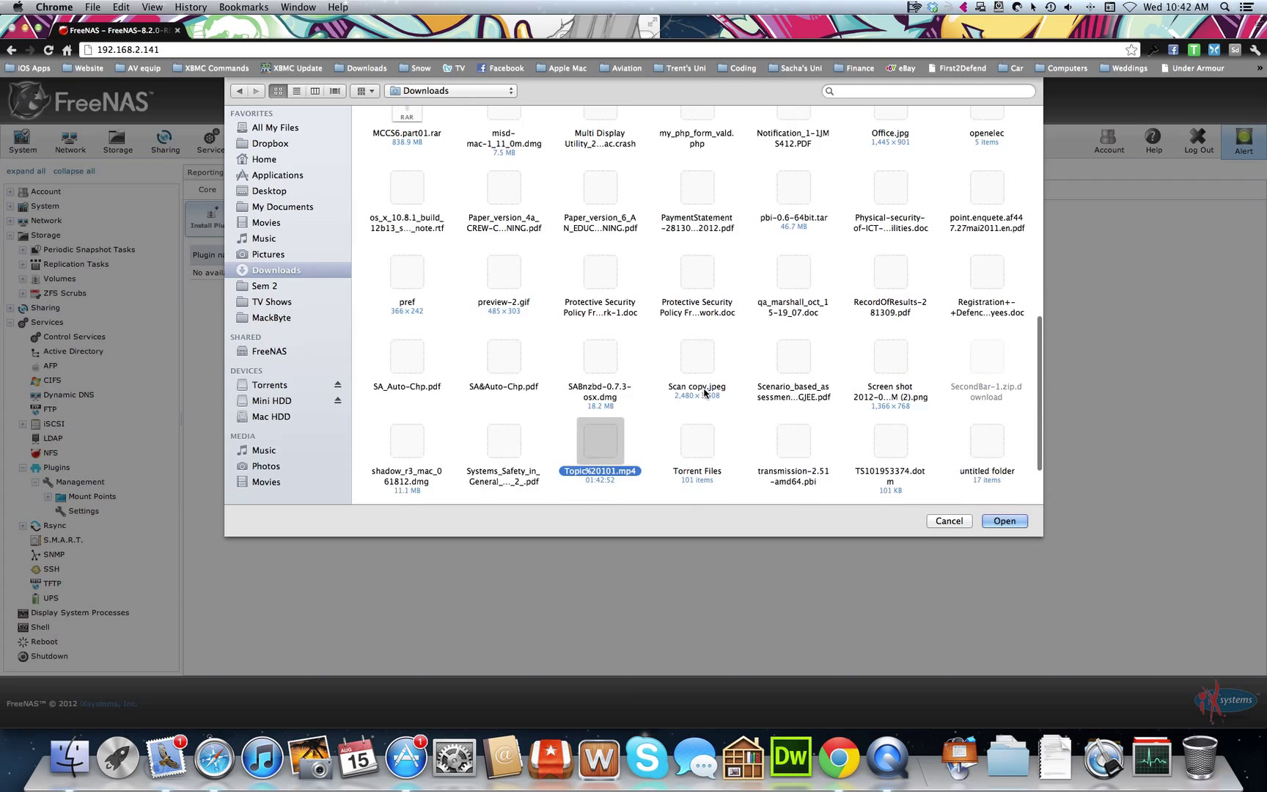
left_click(771, 453)
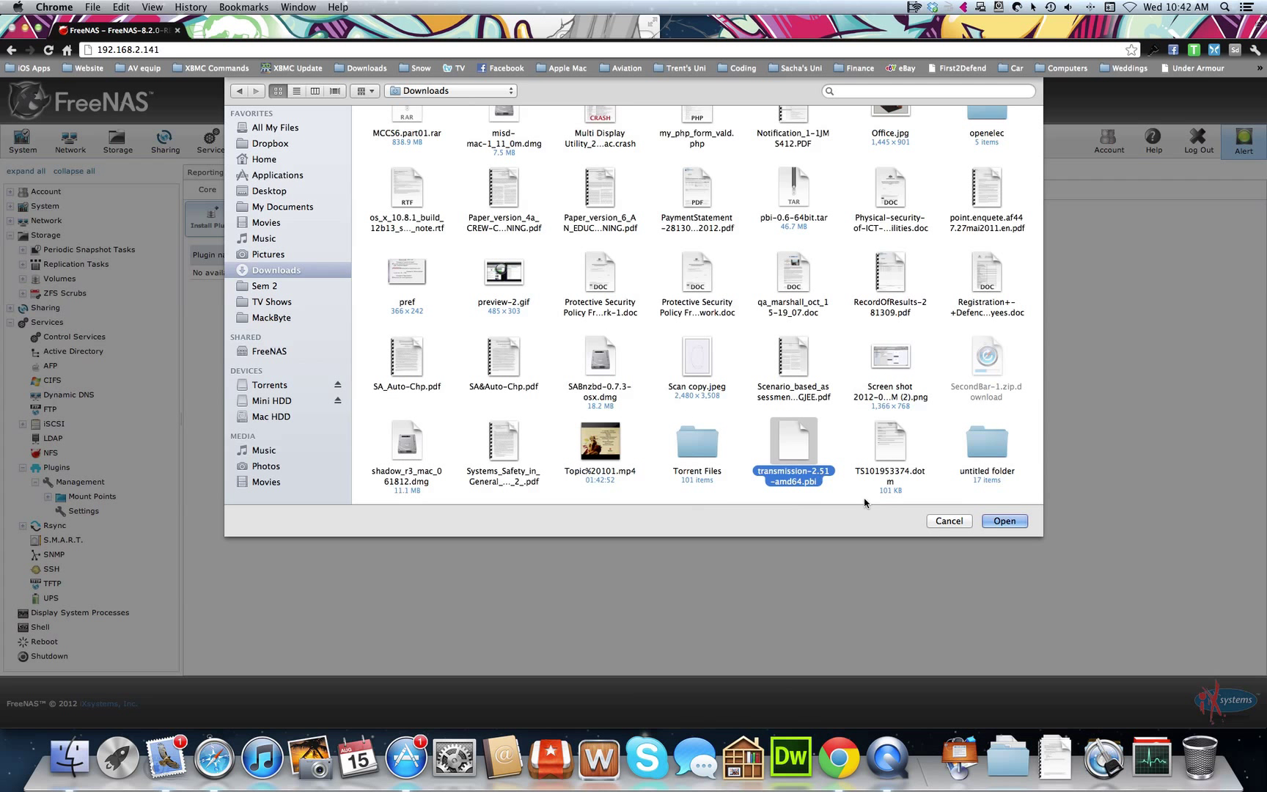
left_click(1005, 521)
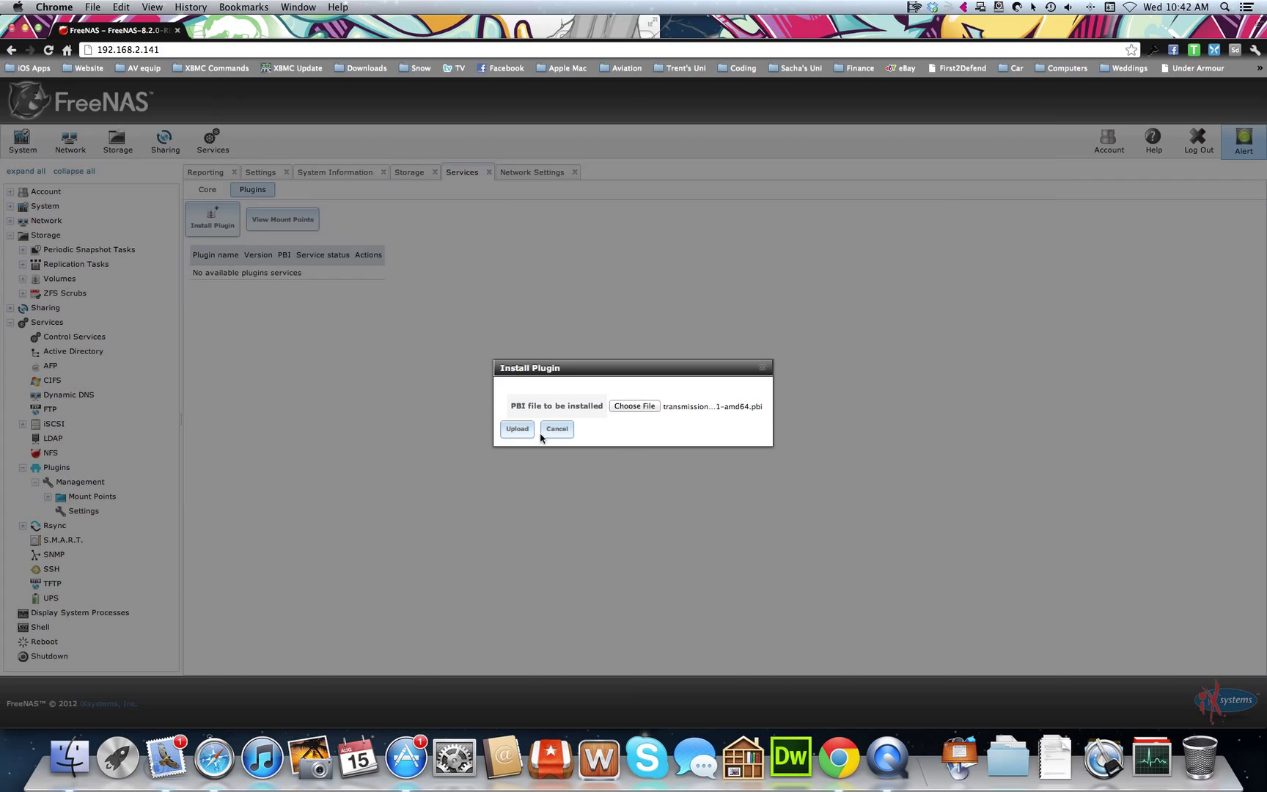
left_click(518, 431)
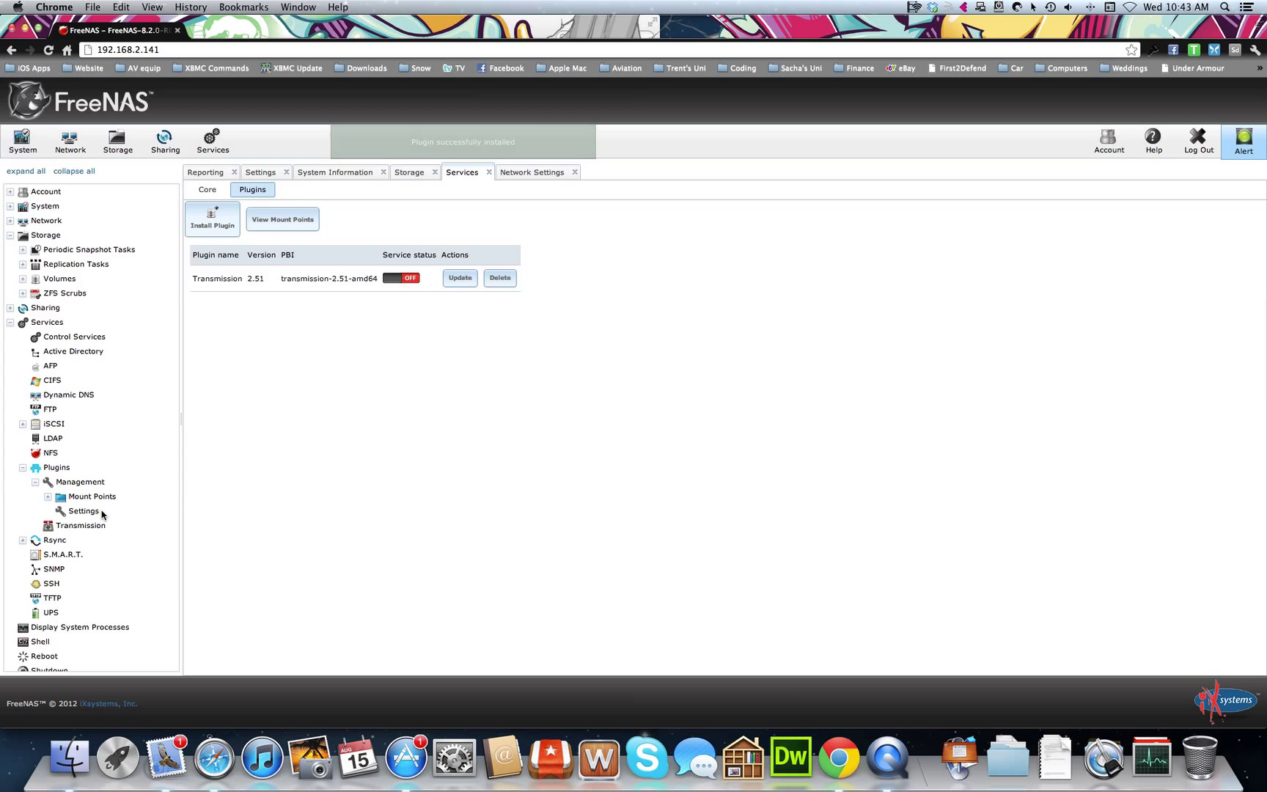
Turn the Transmission service on and review its settings, confirming RPC port 9091
left_click(409, 283)
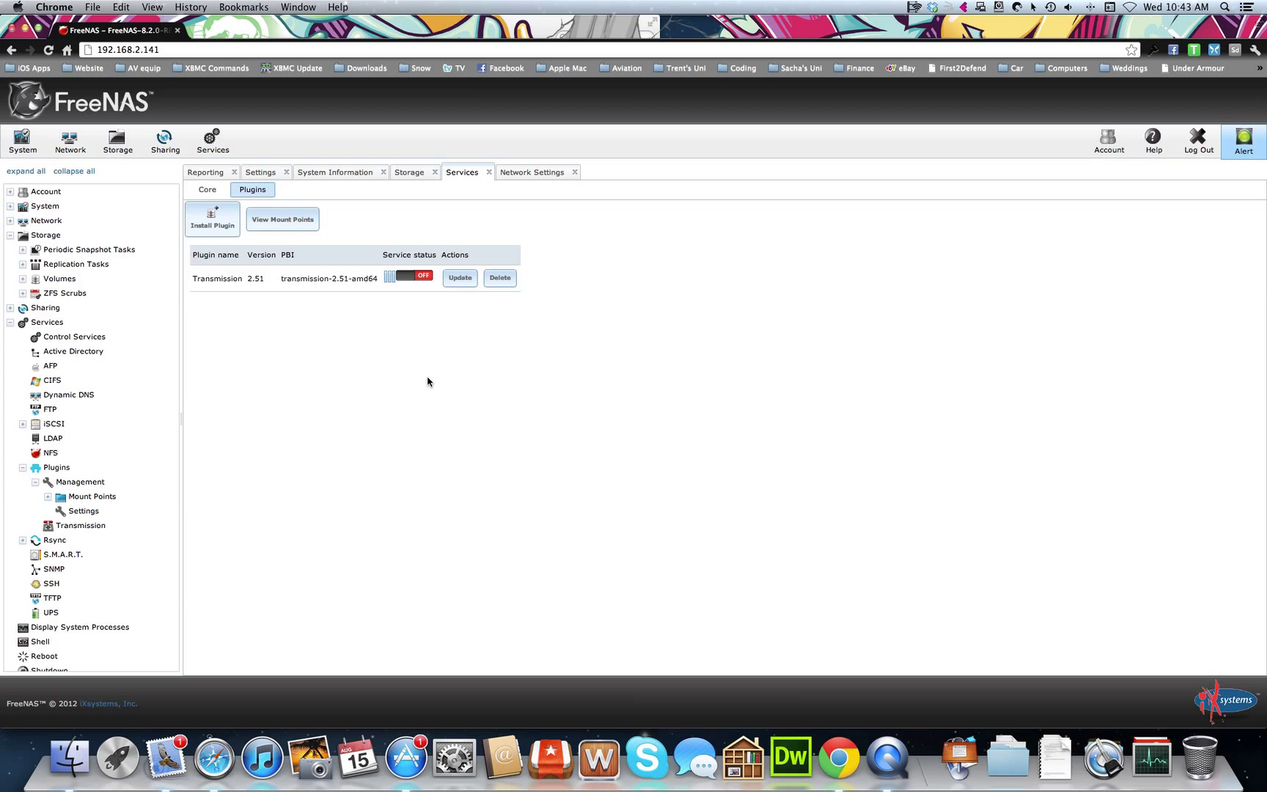
left_click(82, 525)
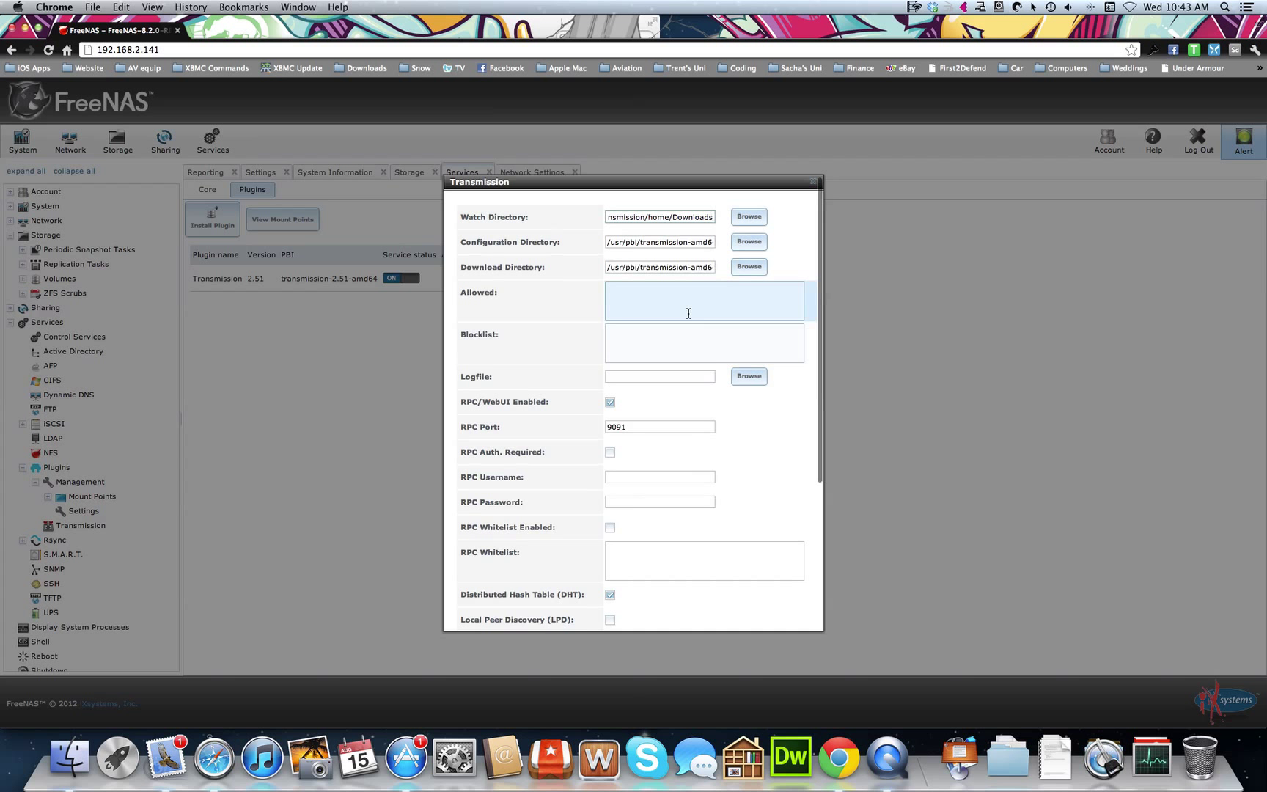
scroll(734, 316, "down", 3)
scroll(678, 316, "up", 3)
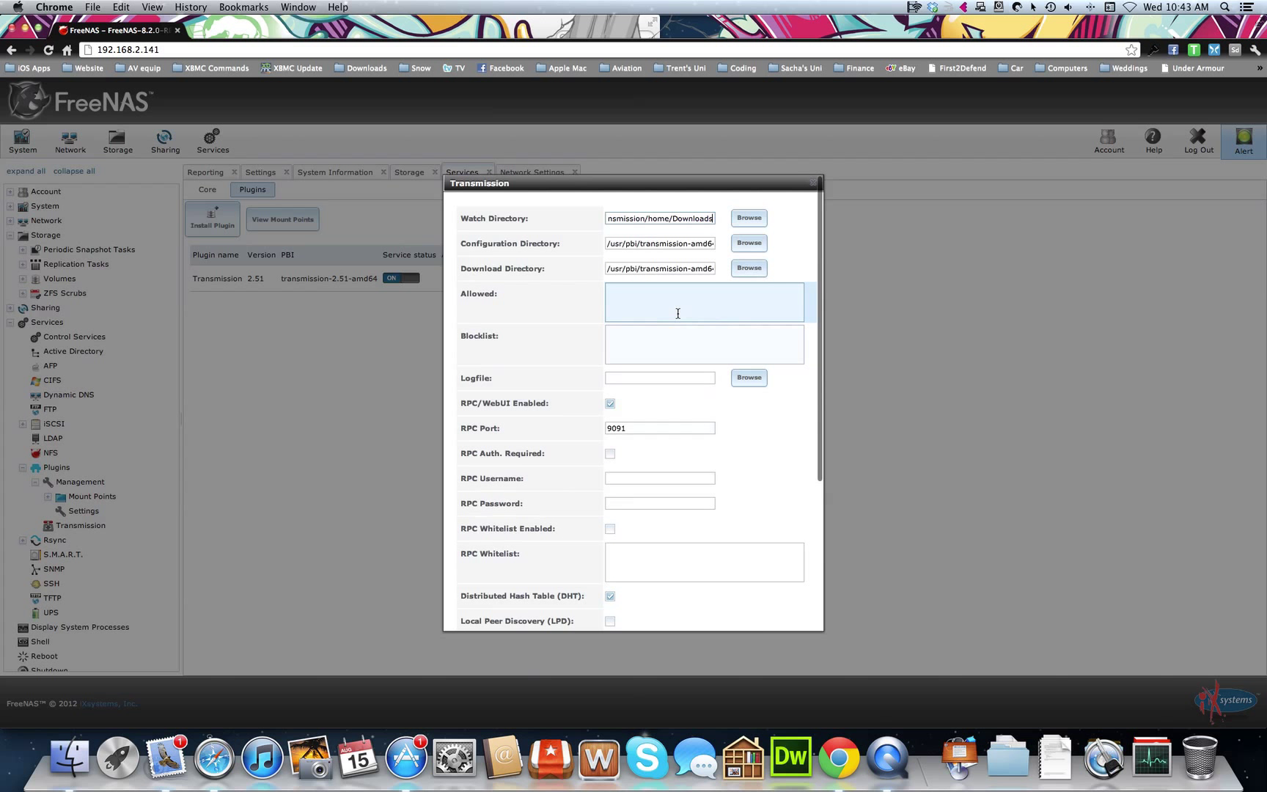
left_click(660, 219)
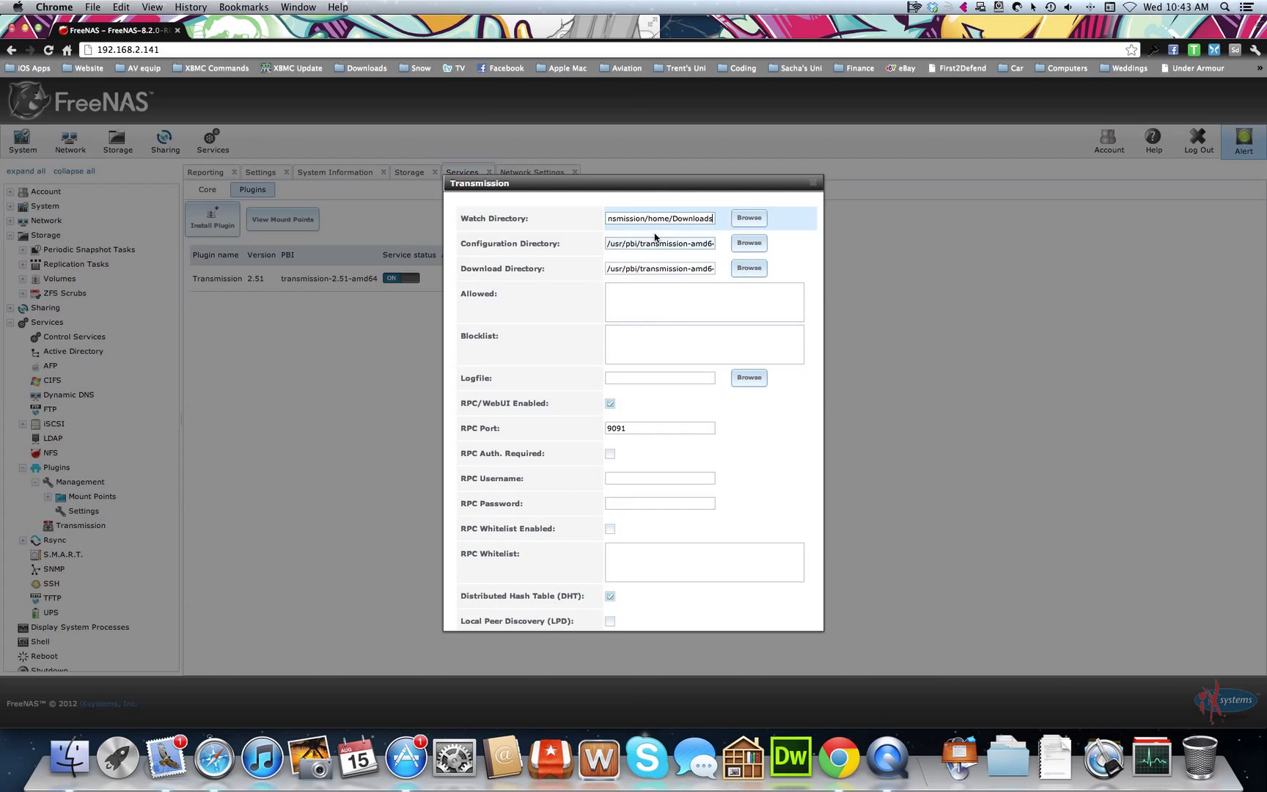
left_click(813, 183)
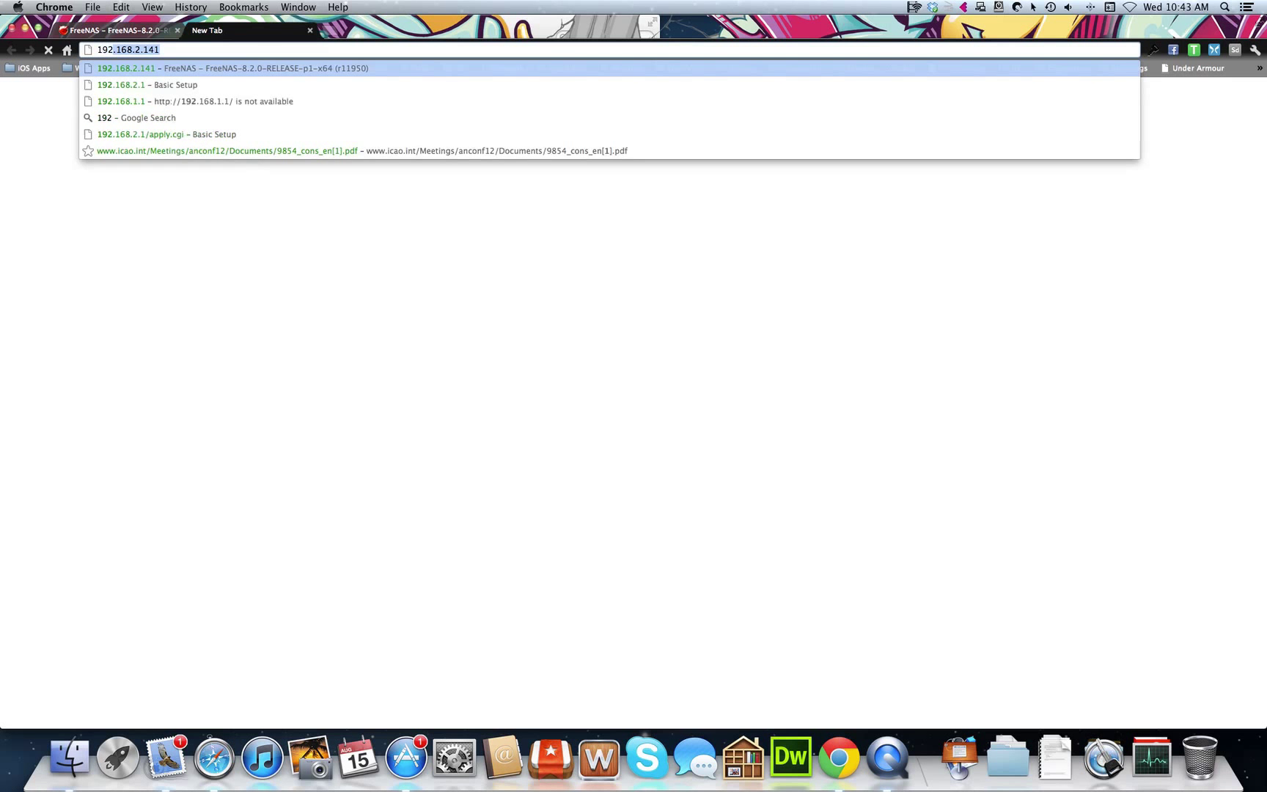
Load 192.168.2.142:9091 to open the Transmission web interface
type("2.142")
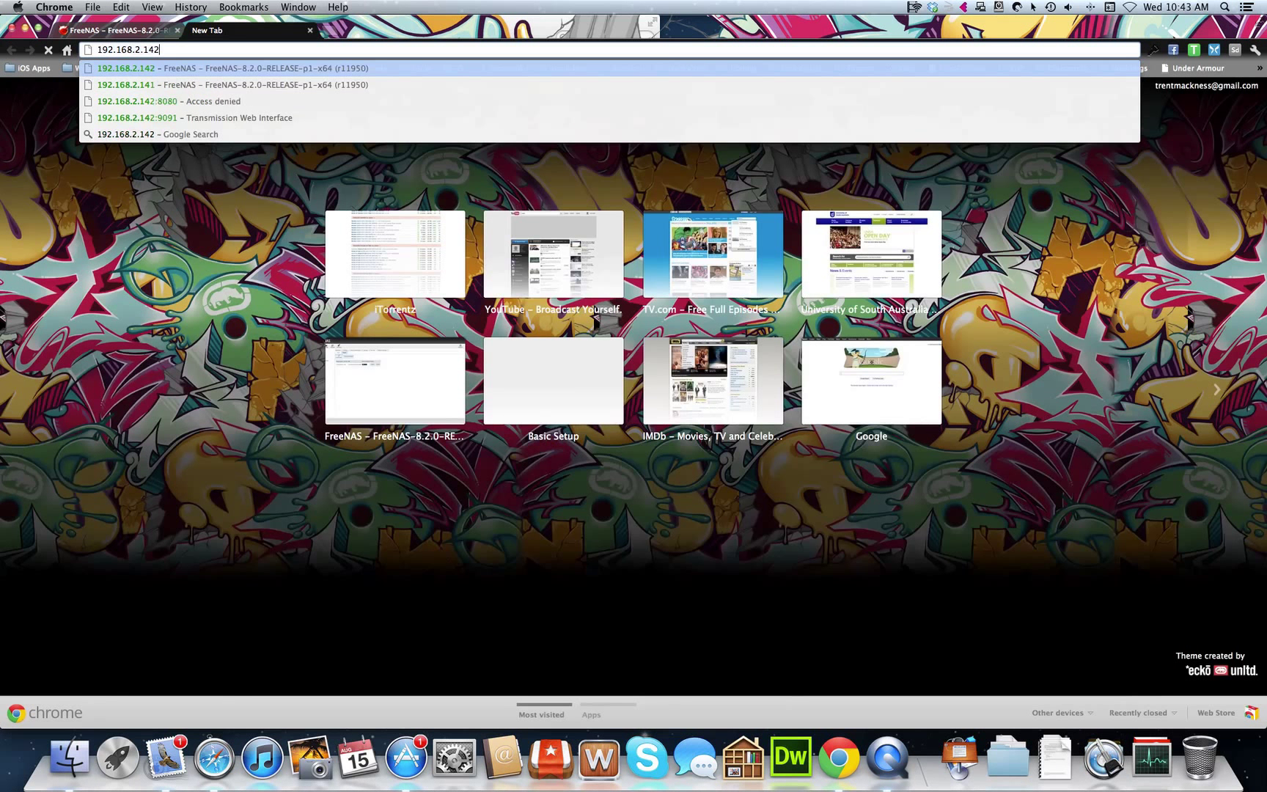
type(":9091")
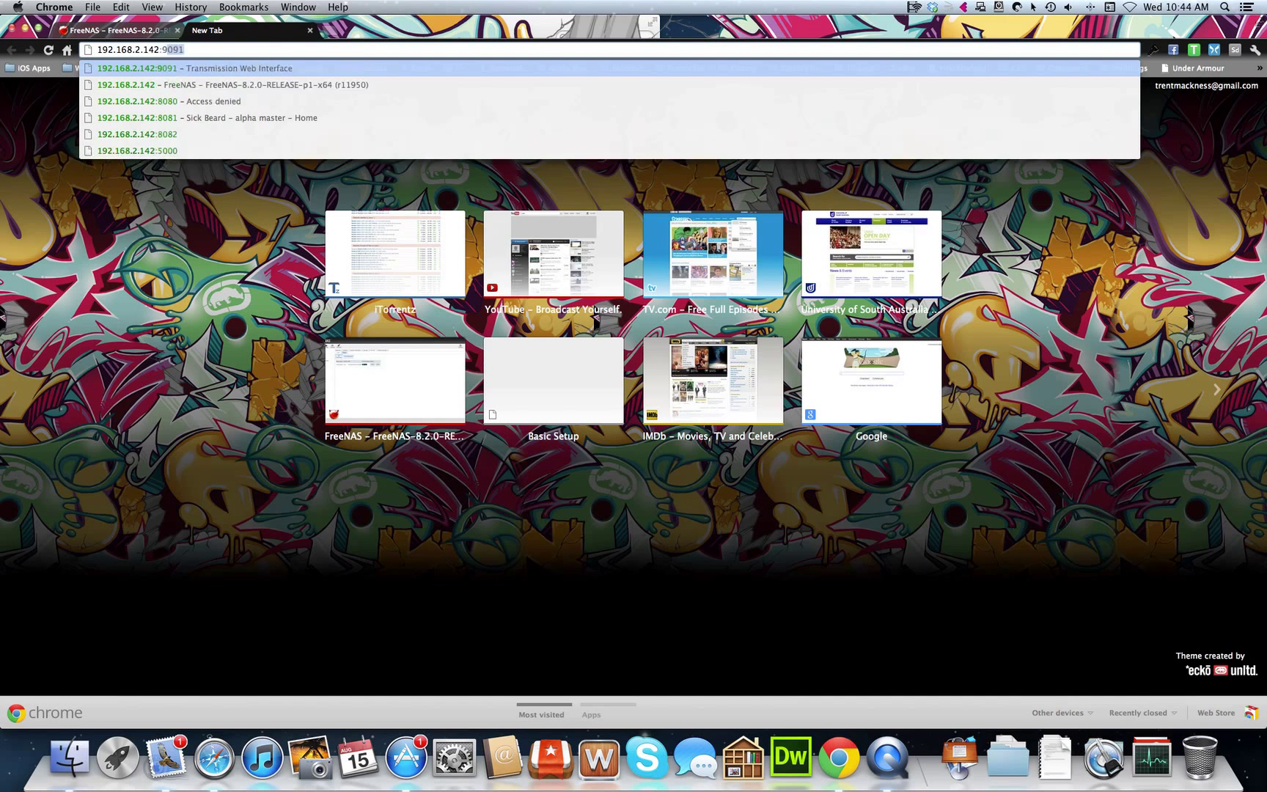
key("Return")
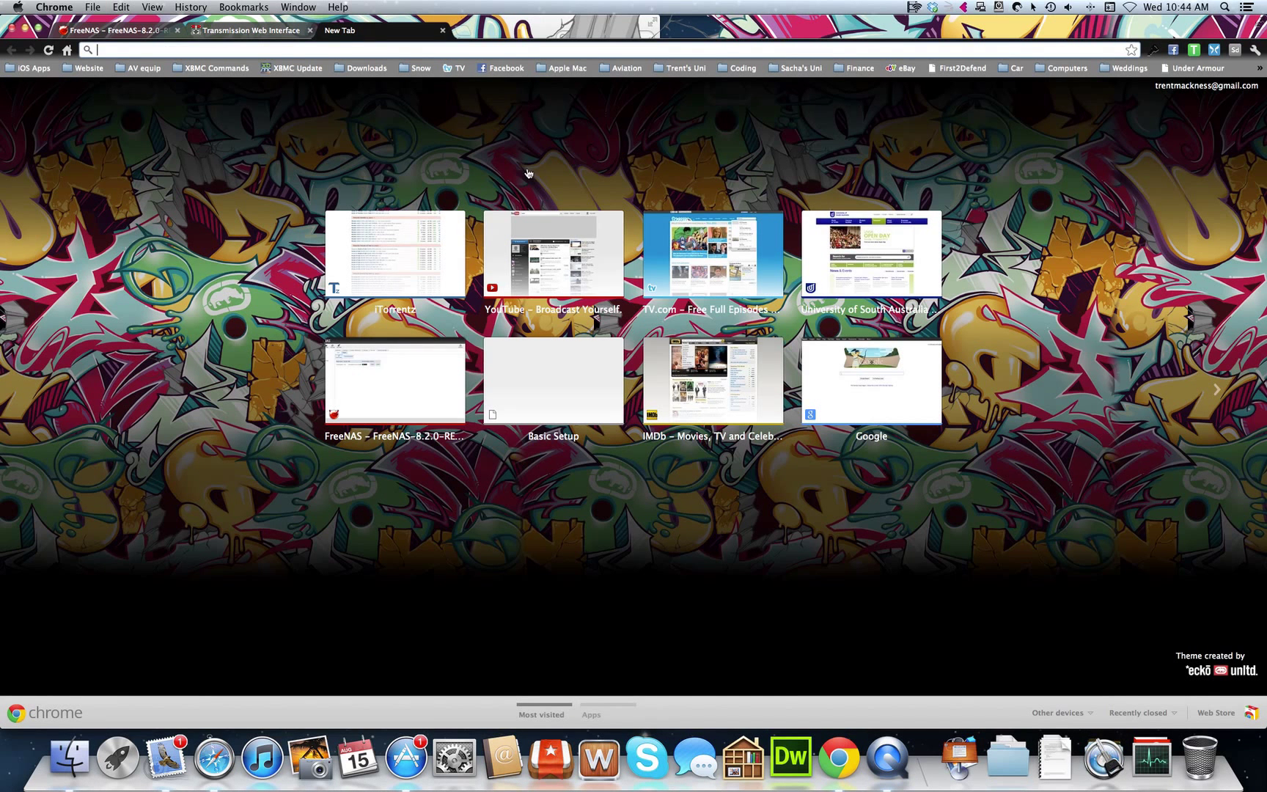
Copy the Covert Affairs S03E04 magnet link from its thepiratebay.se page via iTorrentz
left_click(444, 249)
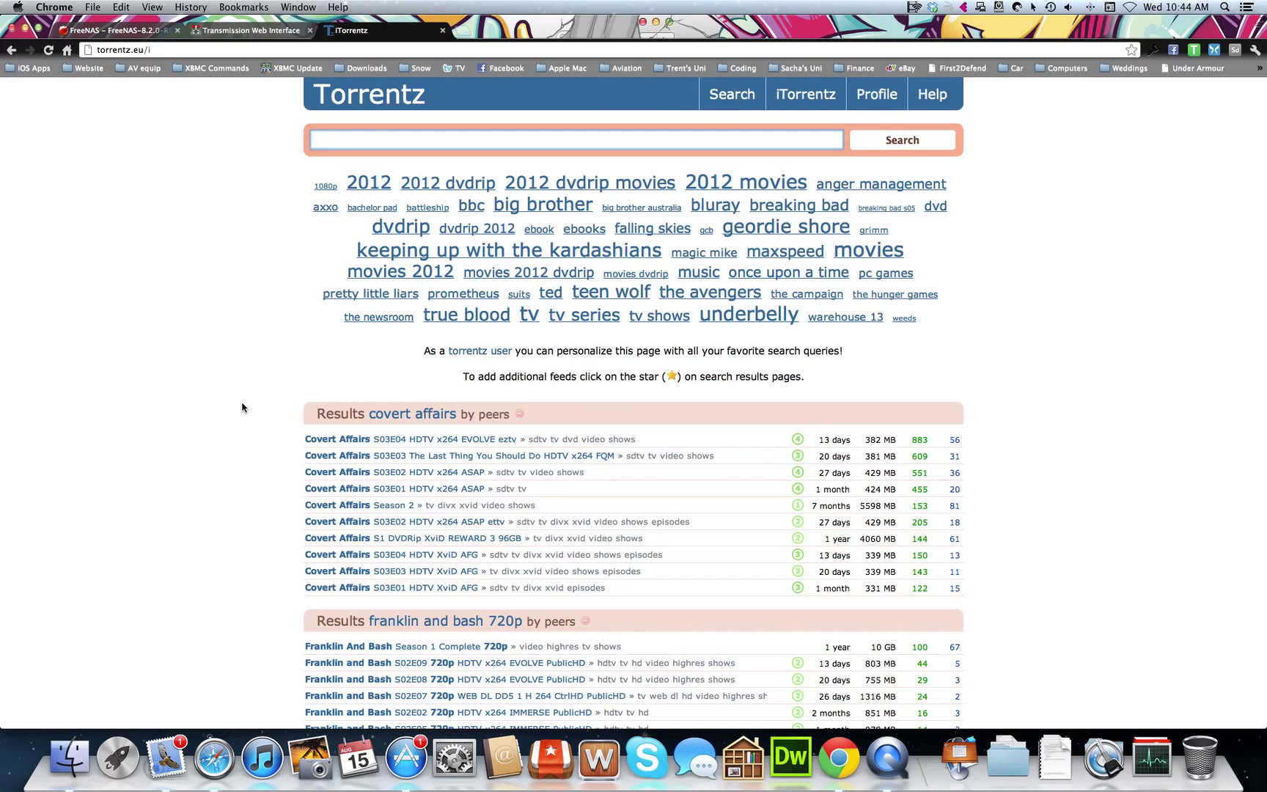
left_click(429, 441)
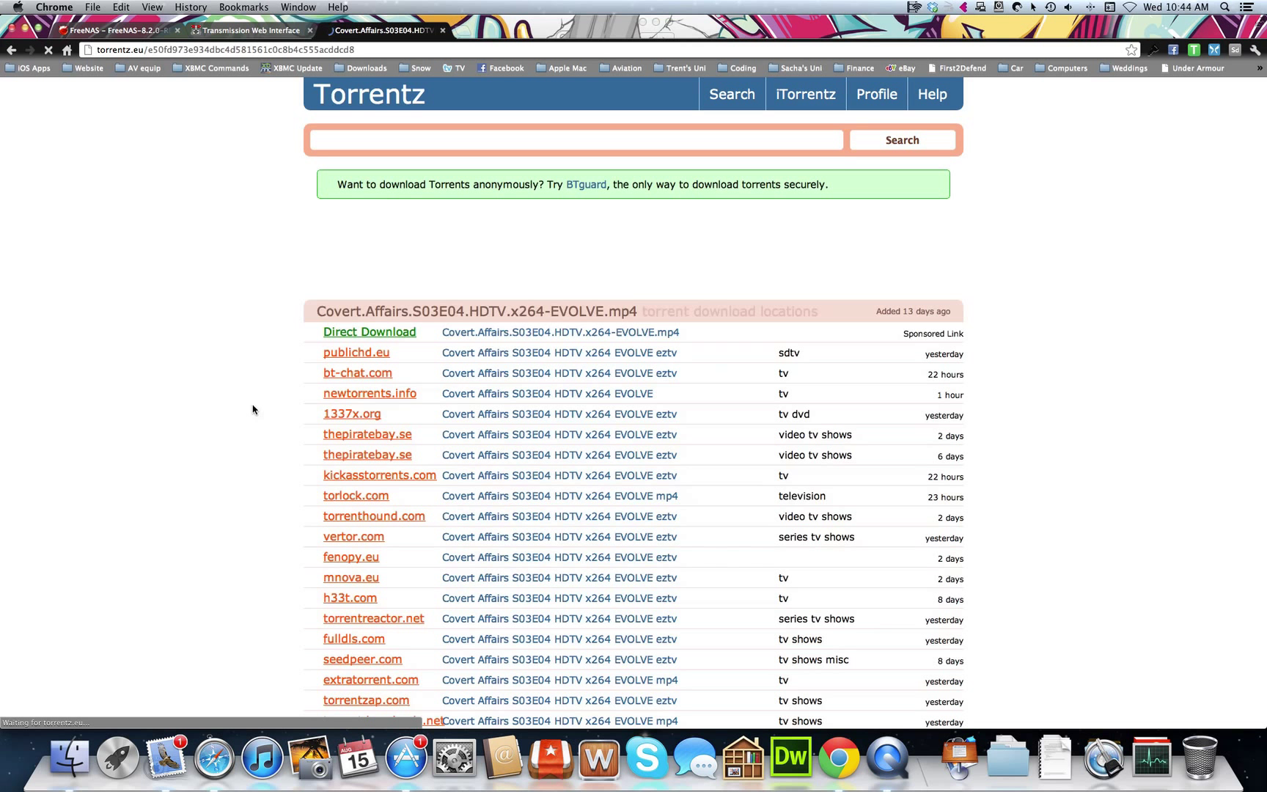
left_click(346, 435)
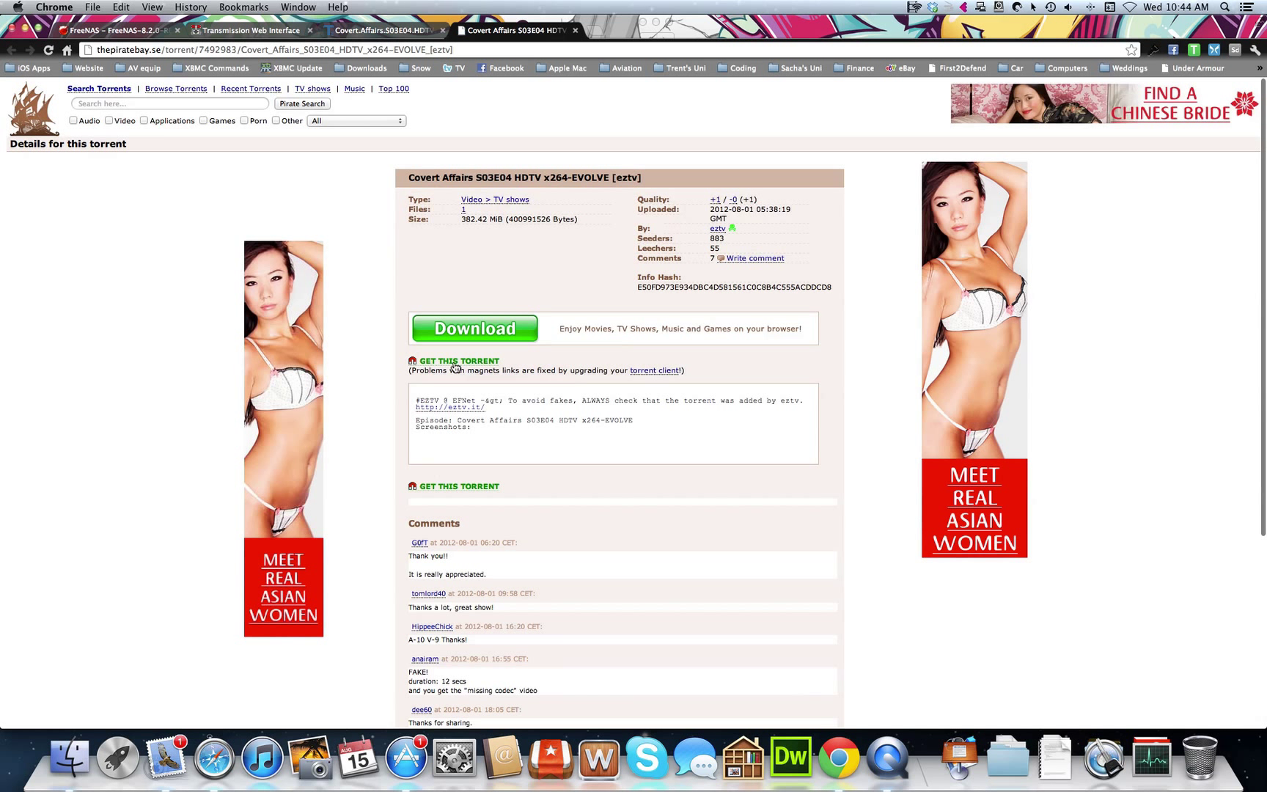
right_click(450, 364)
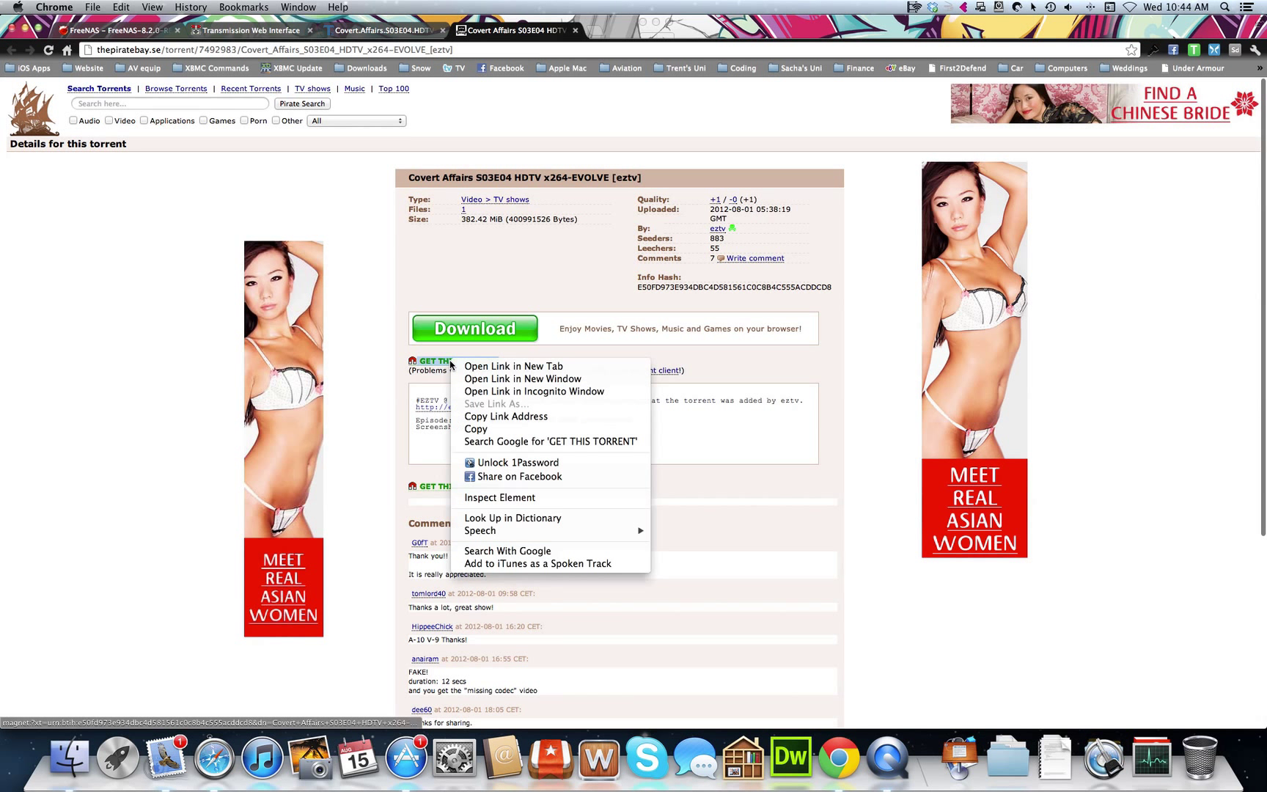
left_click(525, 417)
left_click(223, 35)
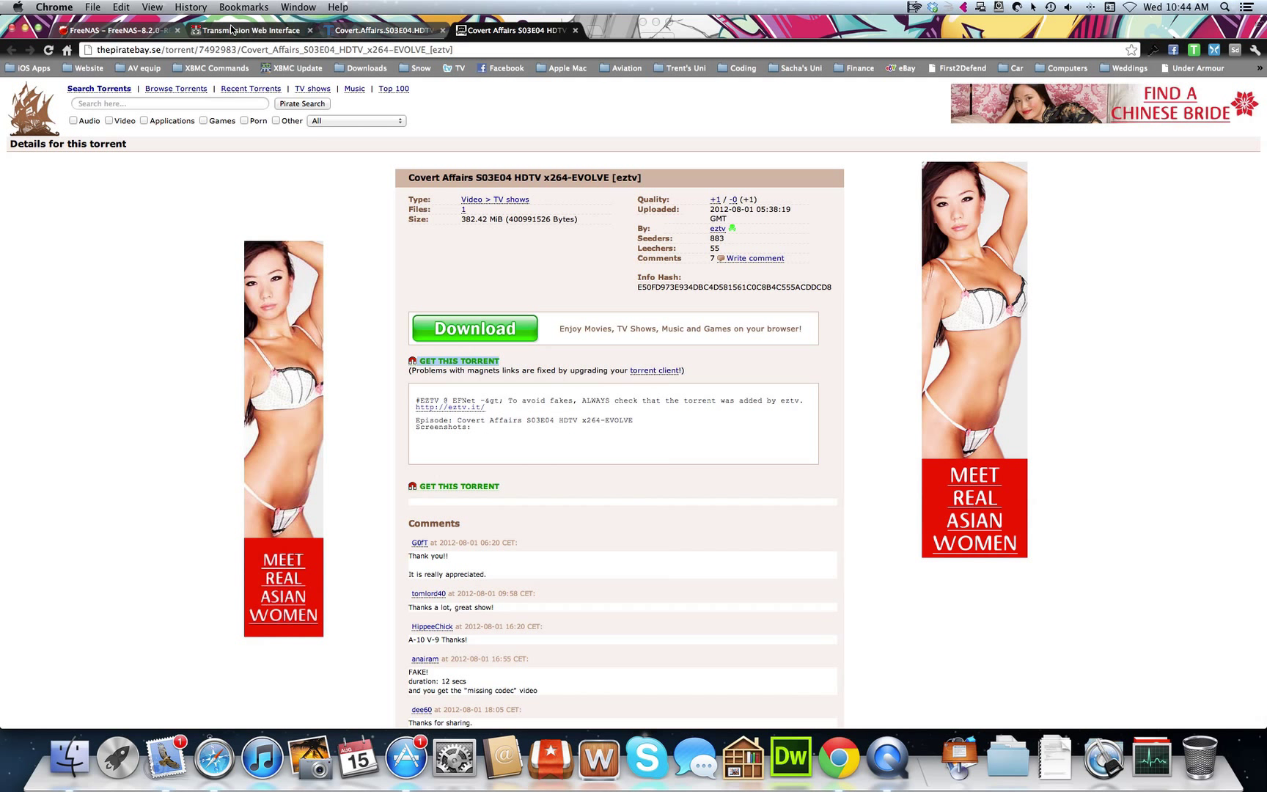
Paste the Covert Affairs S03E04 magnet link into Transmission and upload it as a transfer
left_click(14, 91)
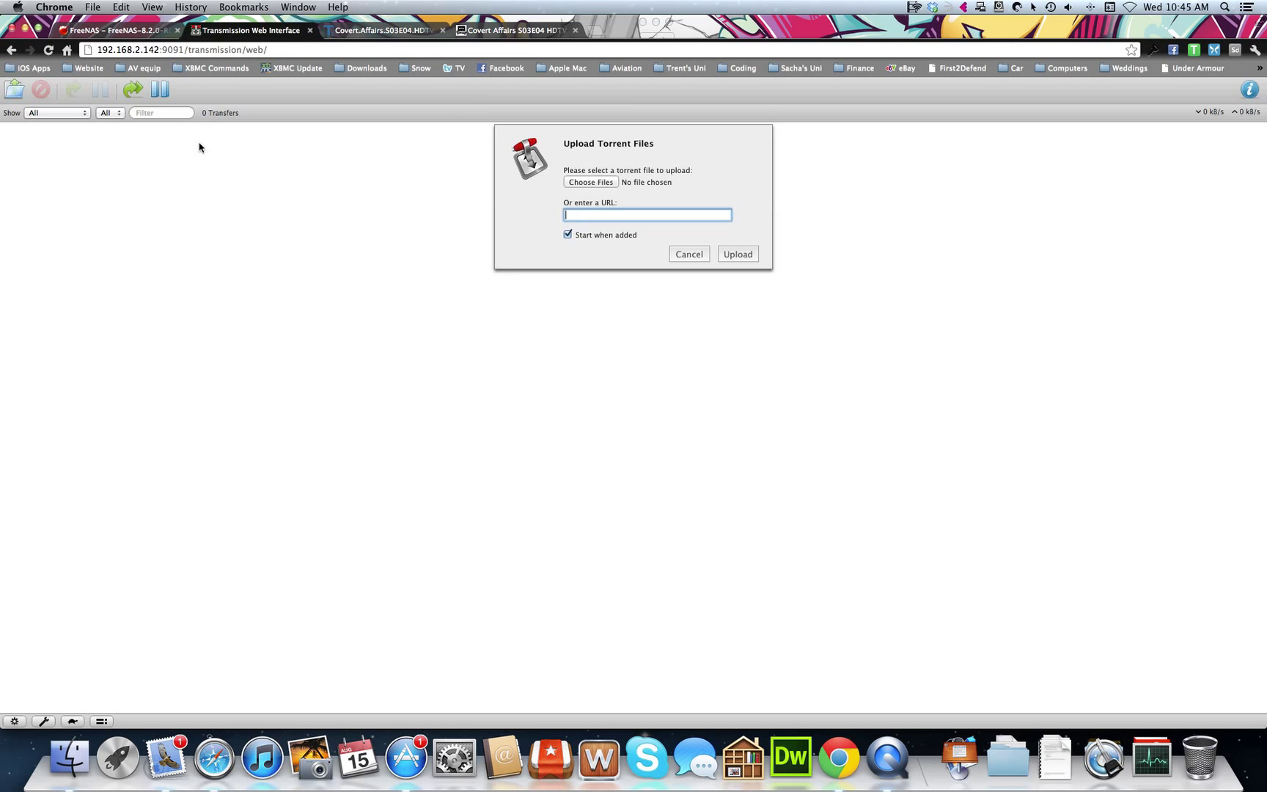
right_click(643, 215)
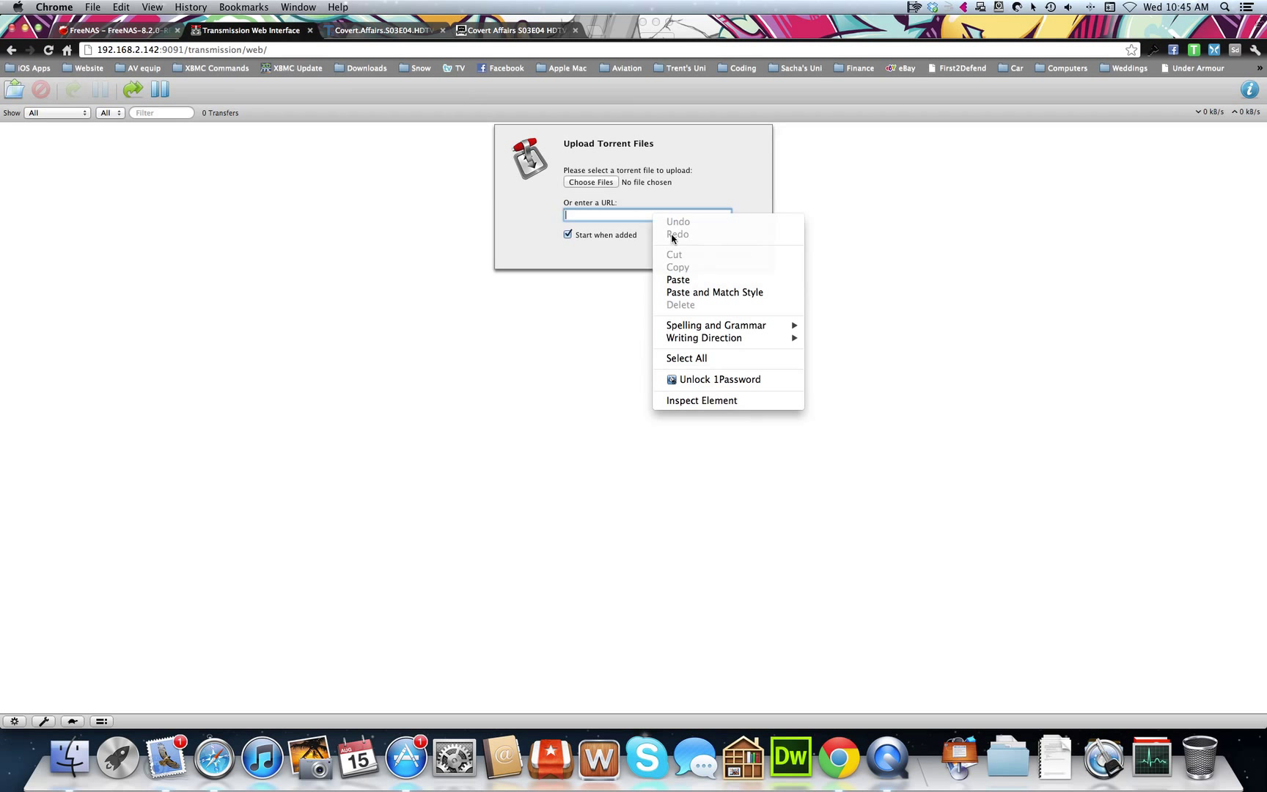
left_click(676, 279)
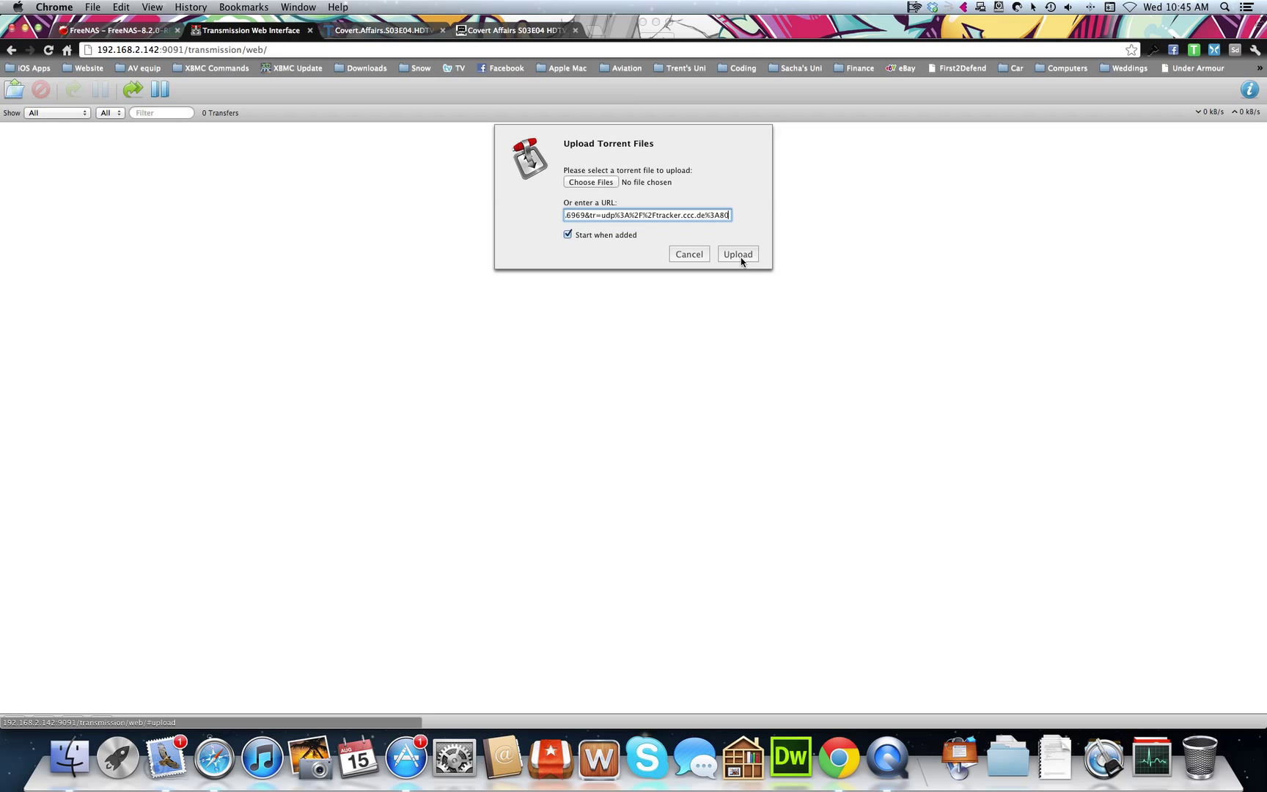
left_click(738, 255)
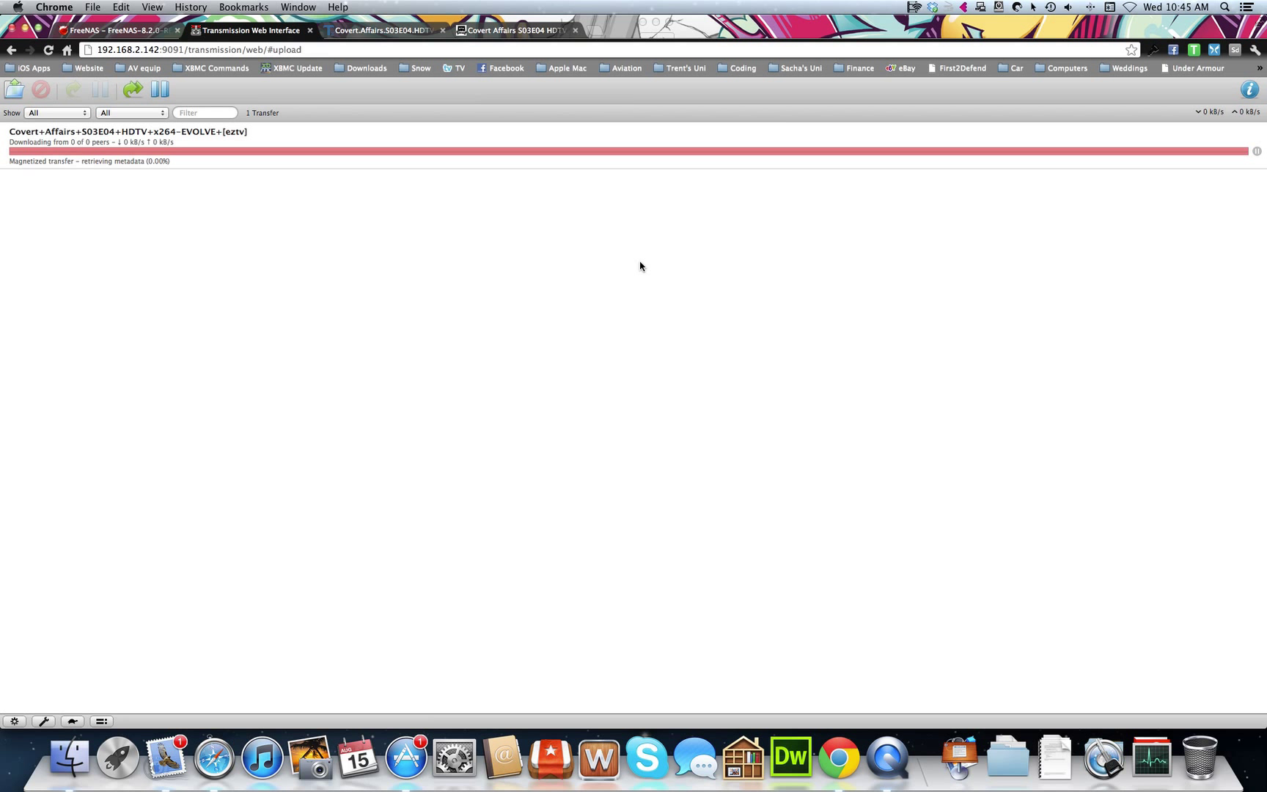
left_click(121, 30)
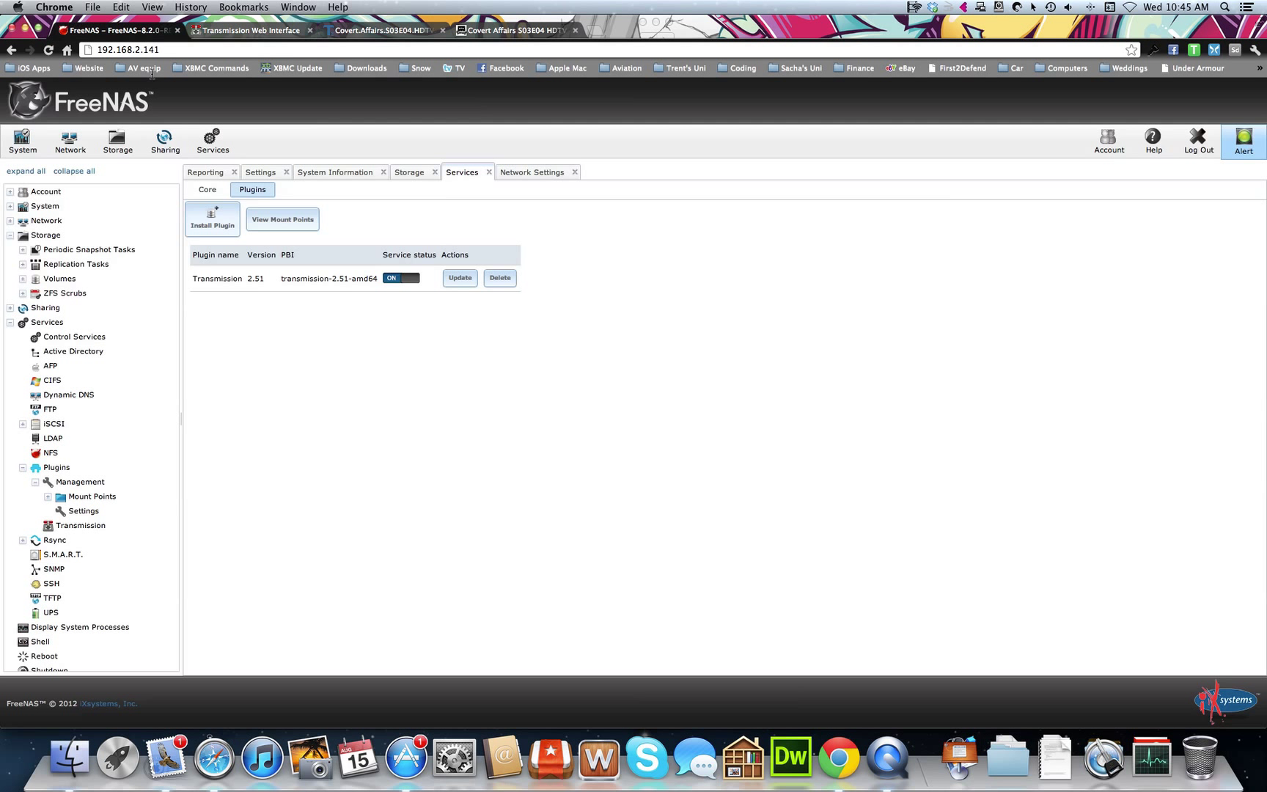
List jails with jls, enter jail 1 via jexec, and ping google.com, getting replies from 74.125.237.65
left_click(56, 644)
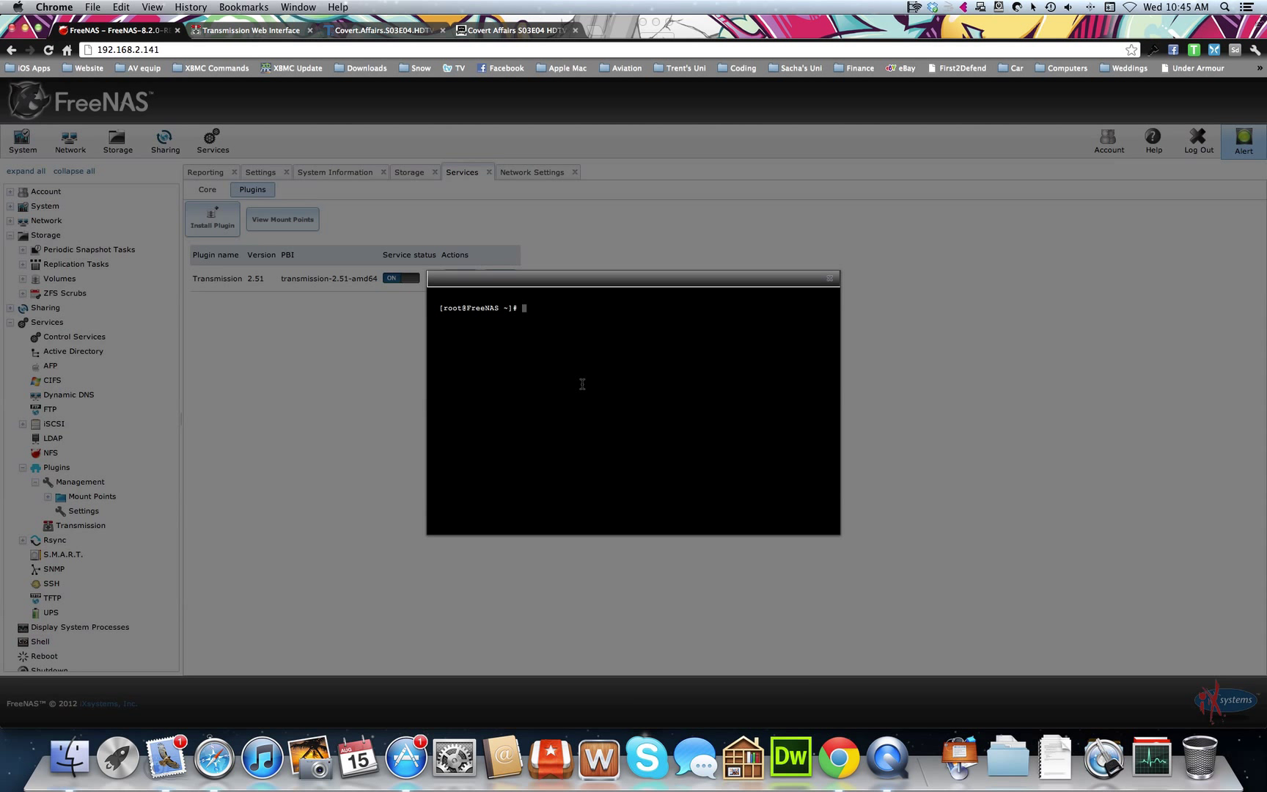
type("jls")
key("Return")
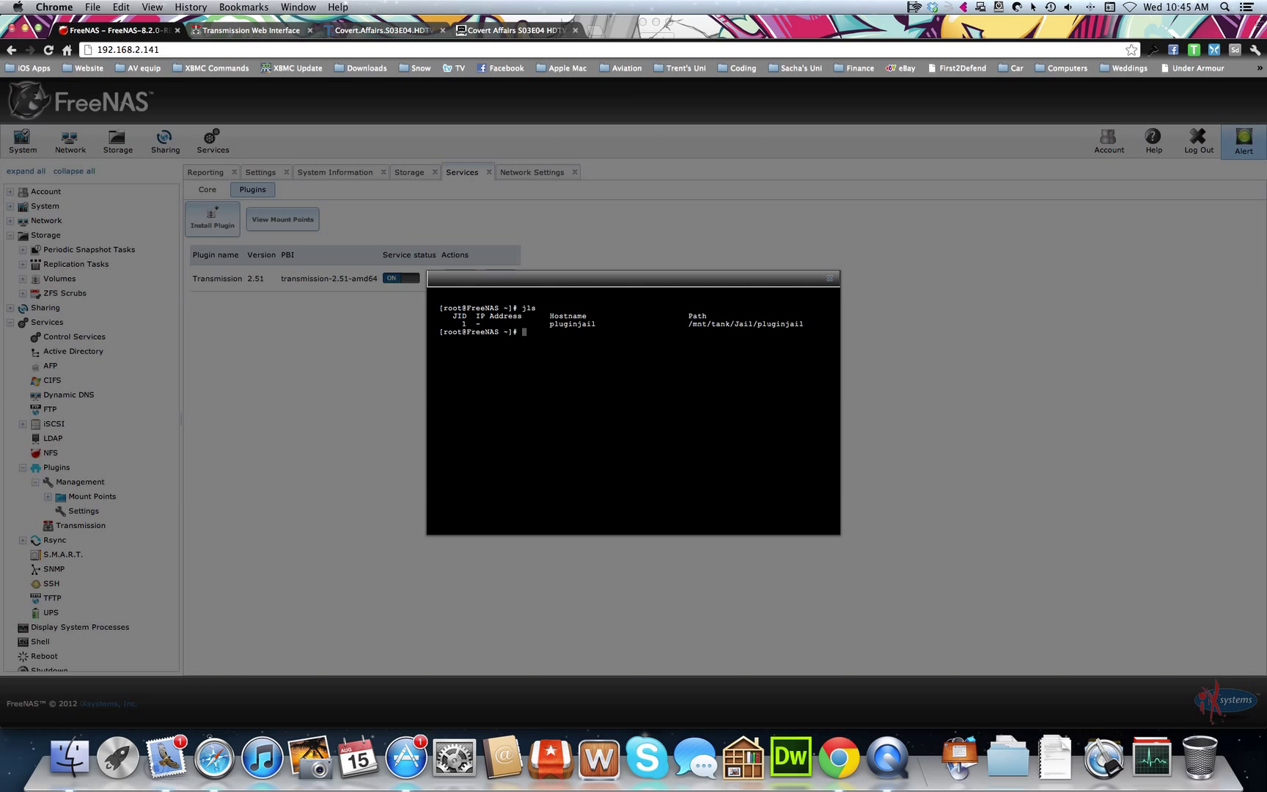
type("jexe")
type("c 1")
type("ping ")
type("google.com")
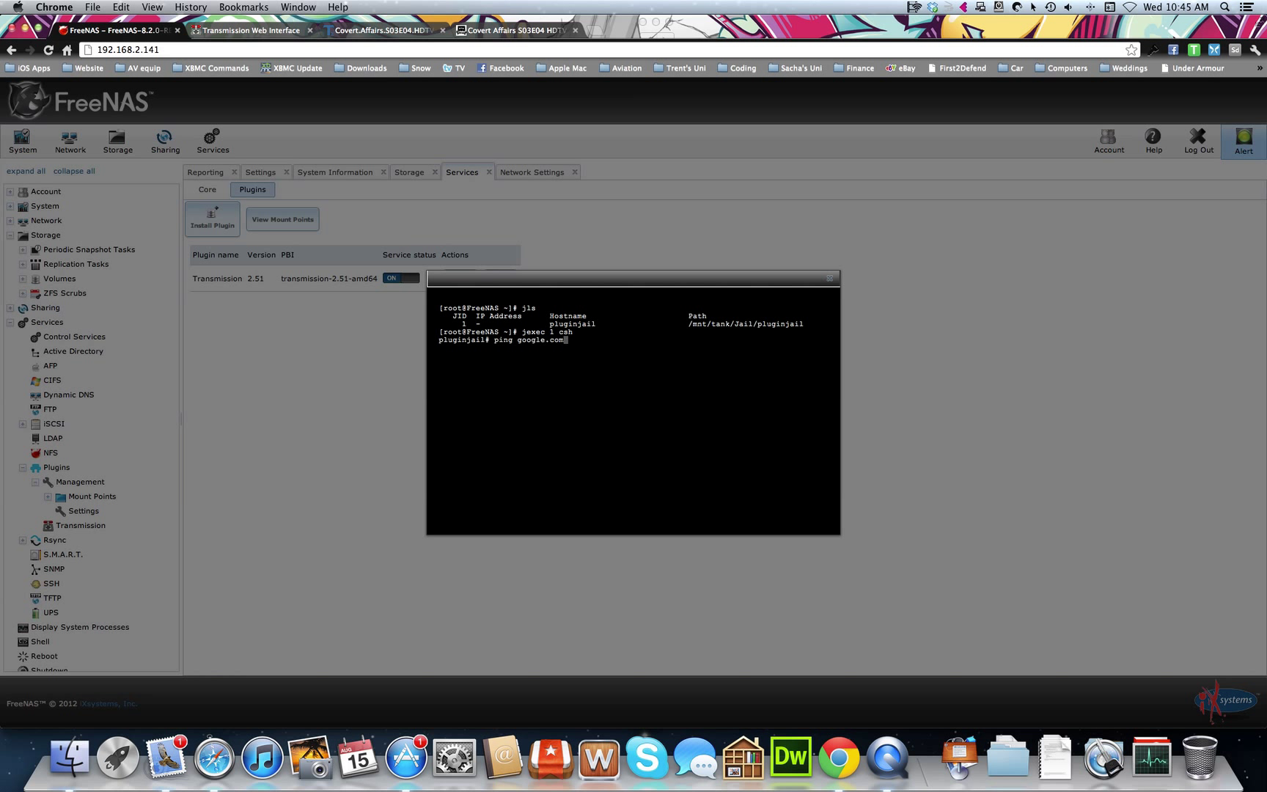
key("Return")
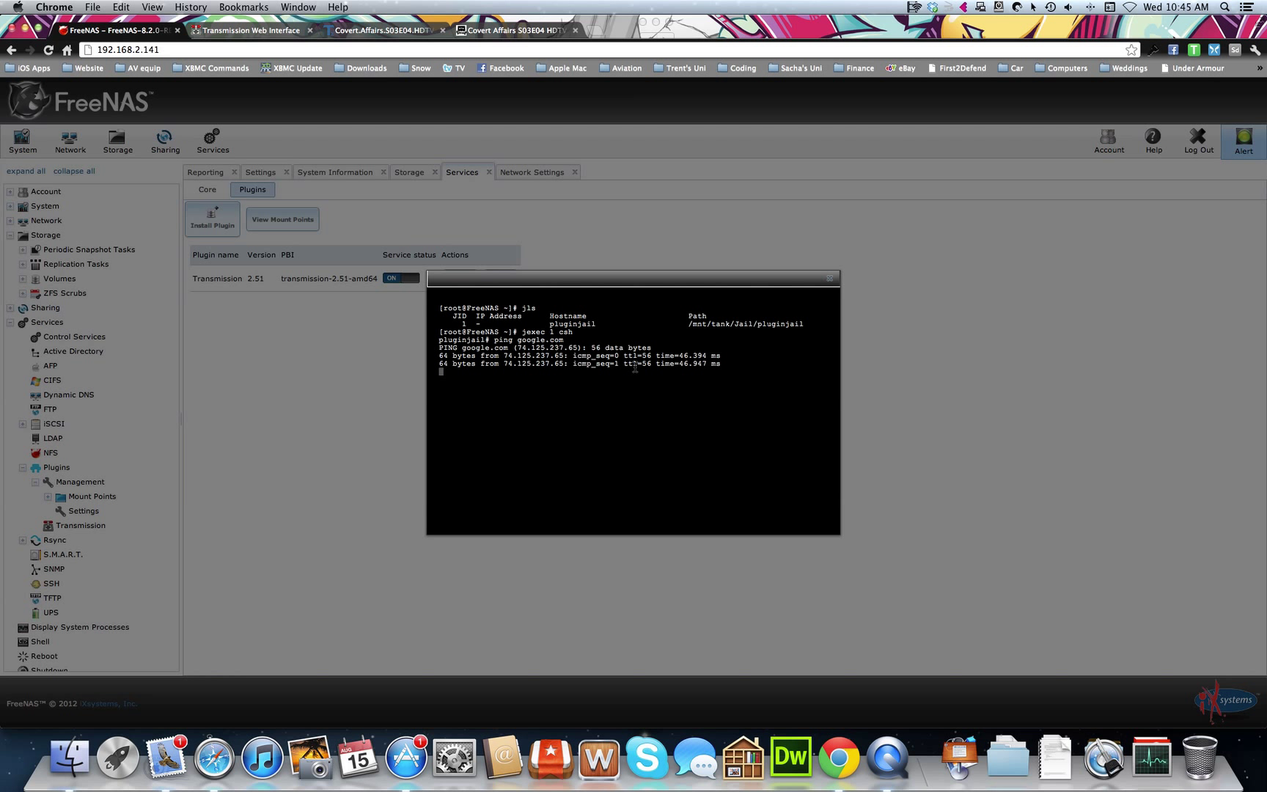
Close the shell, then select the Covert Affairs download in Transmission and remove it
left_click(830, 277)
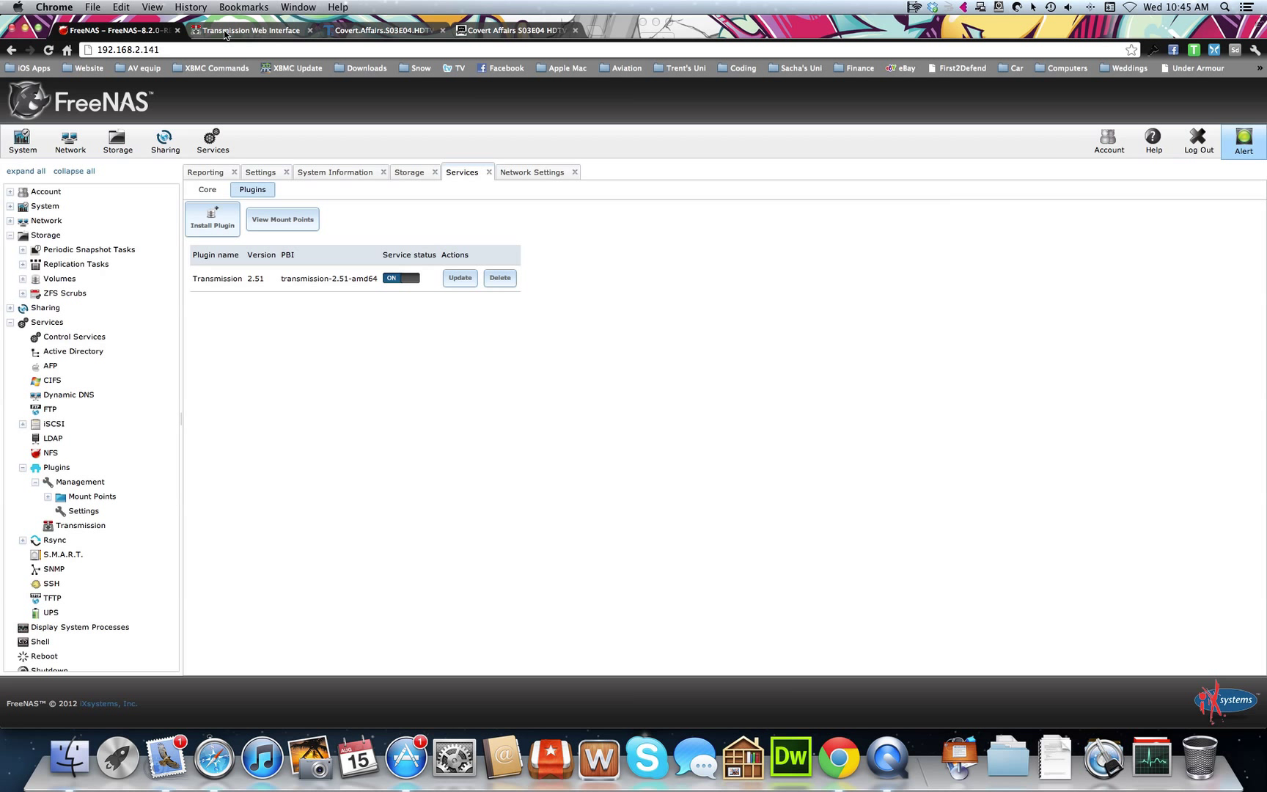
left_click(241, 31)
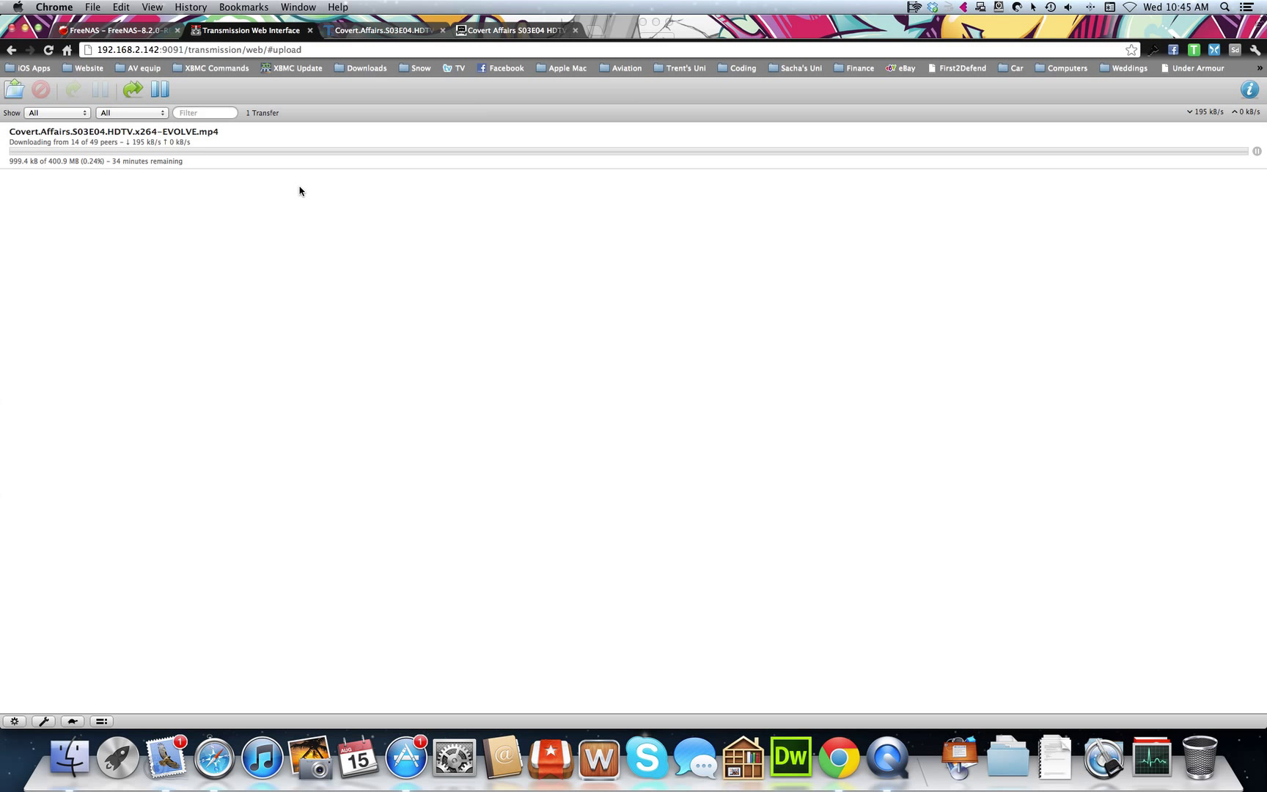
left_click(297, 153)
left_click(40, 87)
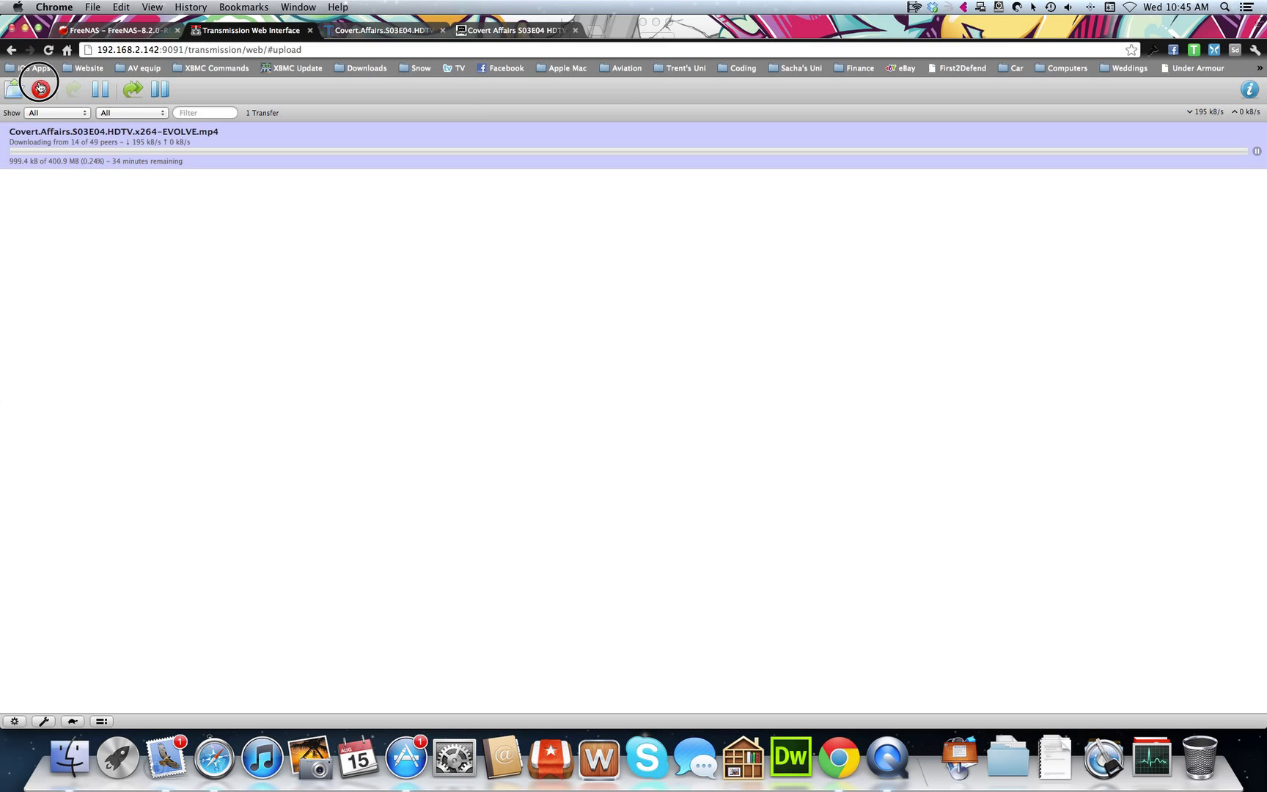